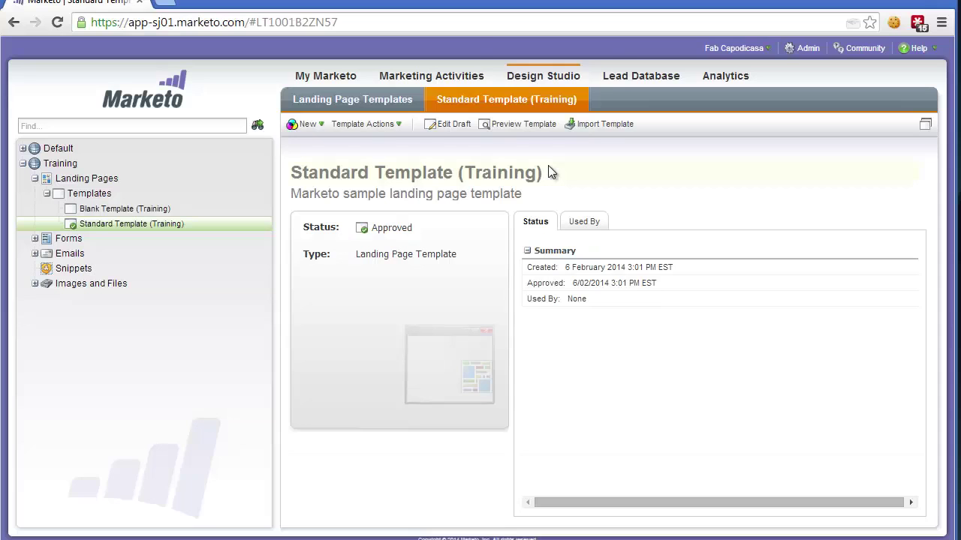
# Create a landing page named "My First Landing Page -" plus the author's first name, using Standard Template (Training), with Open in editor turned off.
pyautogui.rightClick(95, 184)
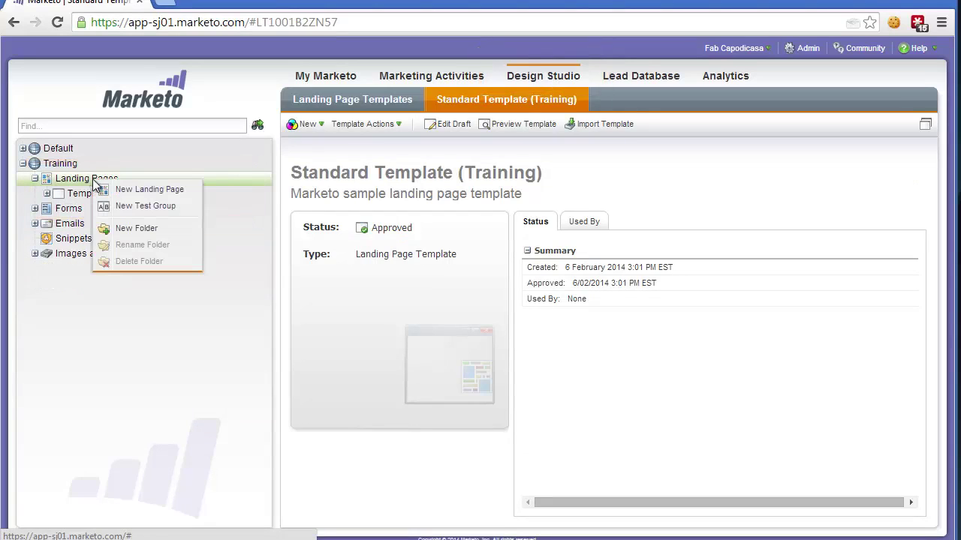
pyautogui.click(124, 190)
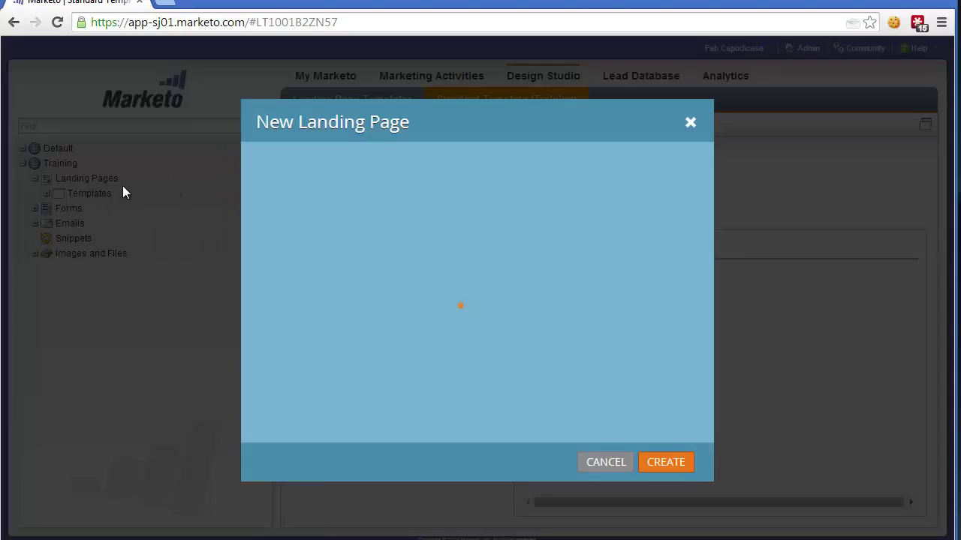
pyautogui.write('My Firs')
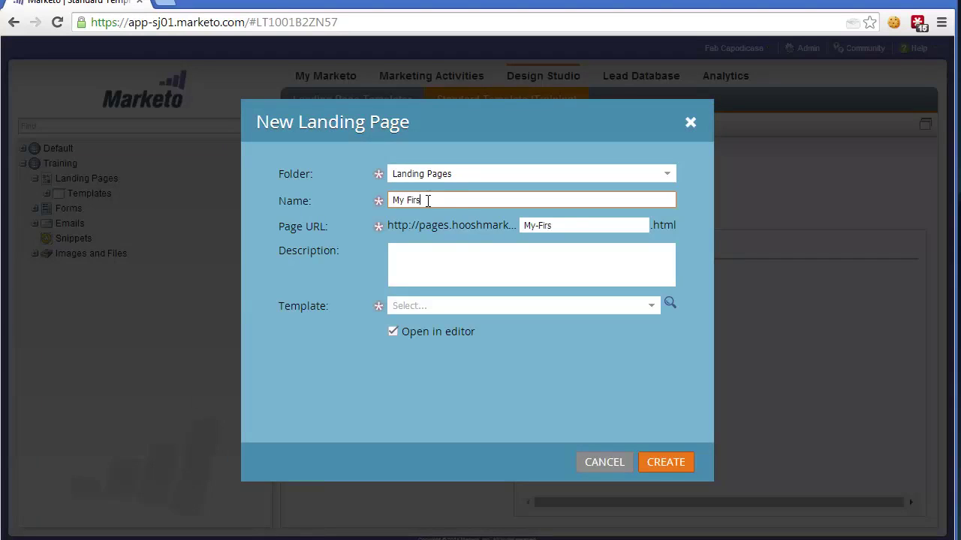
pyautogui.write('t Landing Page - Fab')
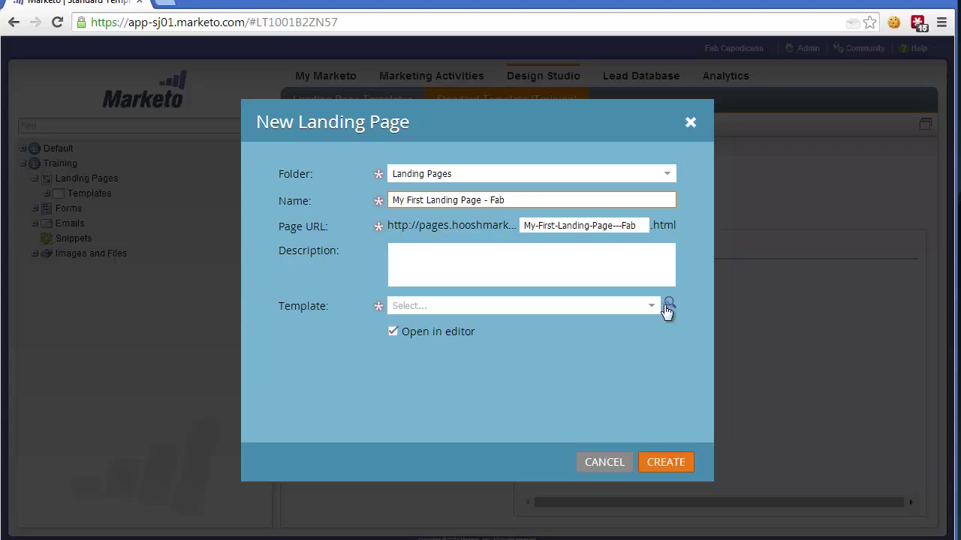
pyautogui.click(651, 306)
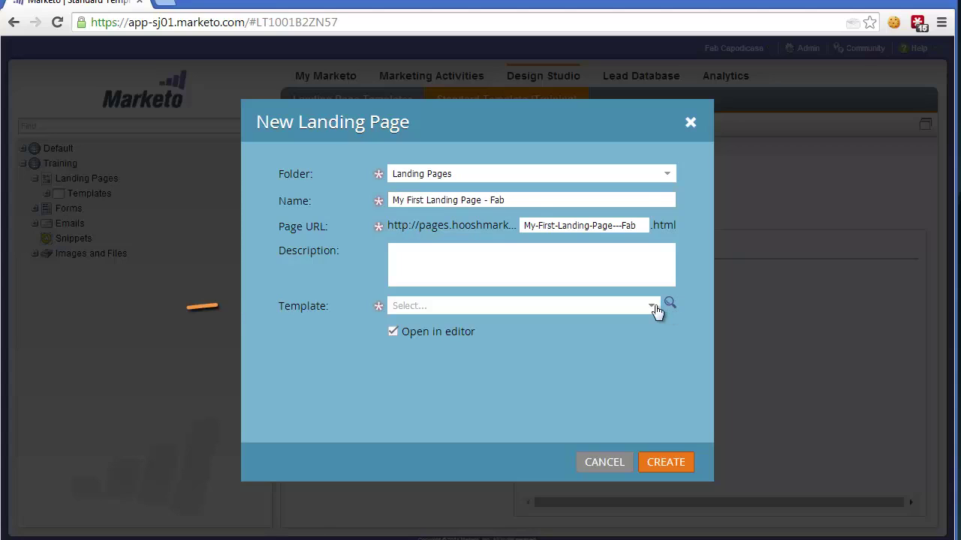
pyautogui.click(452, 323)
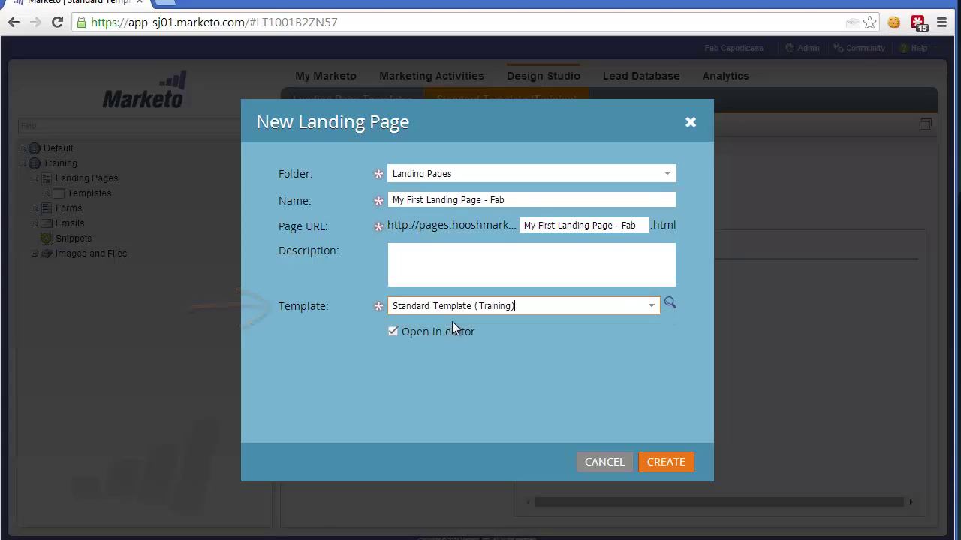
pyautogui.click(393, 332)
pyautogui.click(662, 461)
# Open the draft of the newly created landing page for editing in the Landing Page Designer.
pyautogui.rightClick(181, 209)
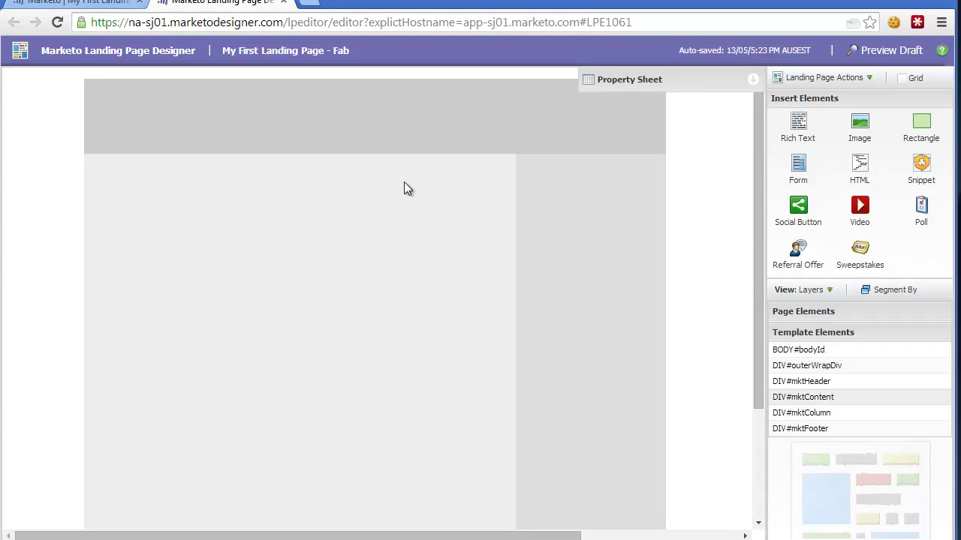
pyautogui.moveTo(758, 158); pyautogui.dragTo(771, 141)
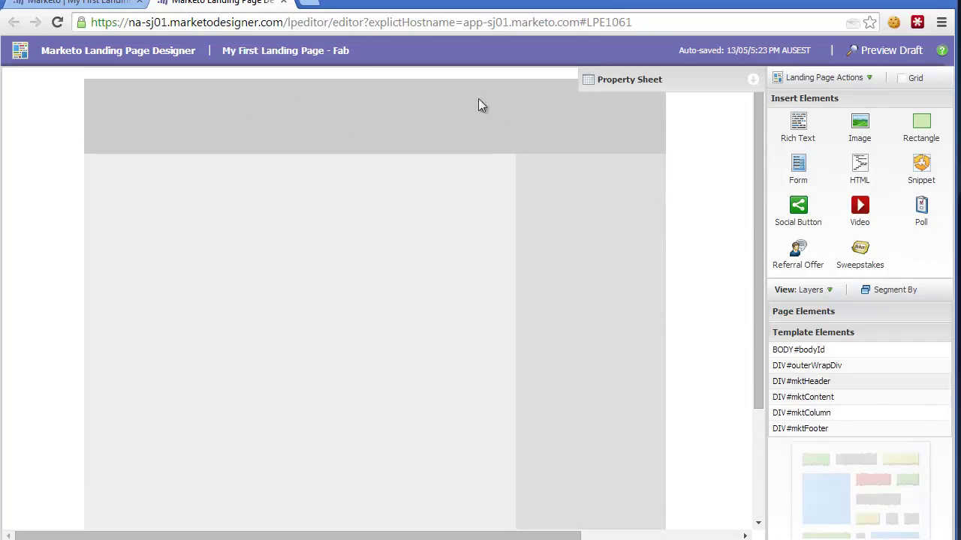
pyautogui.moveTo(758, 204)
pyautogui.mouseDown()
pyautogui.moveTo(755, 377)
pyautogui.moveTo(752, 187)
pyautogui.mouseUp()
# Examine the template's regions on the page by selecting the header, content, column and footer areas one after another.
pyautogui.click(463, 130)
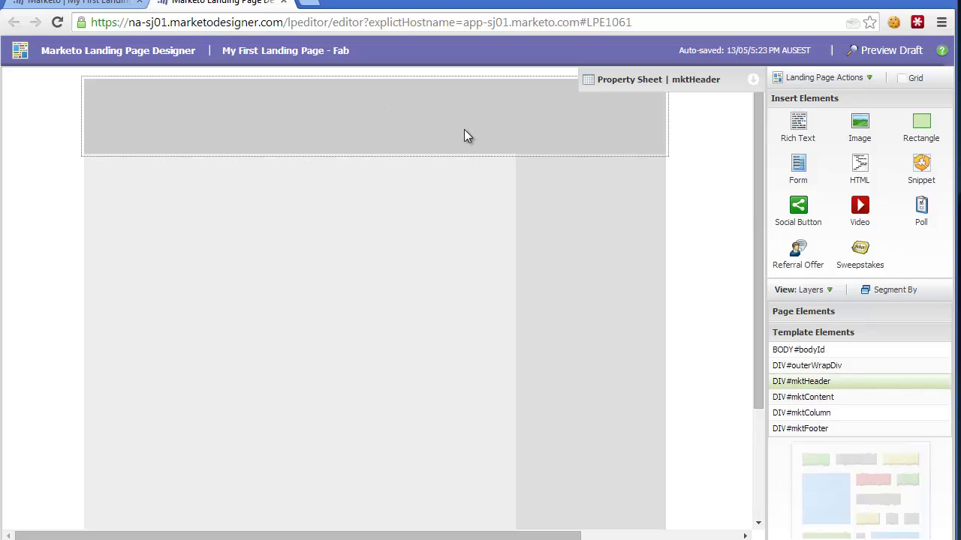
pyautogui.click(444, 211)
pyautogui.click(564, 213)
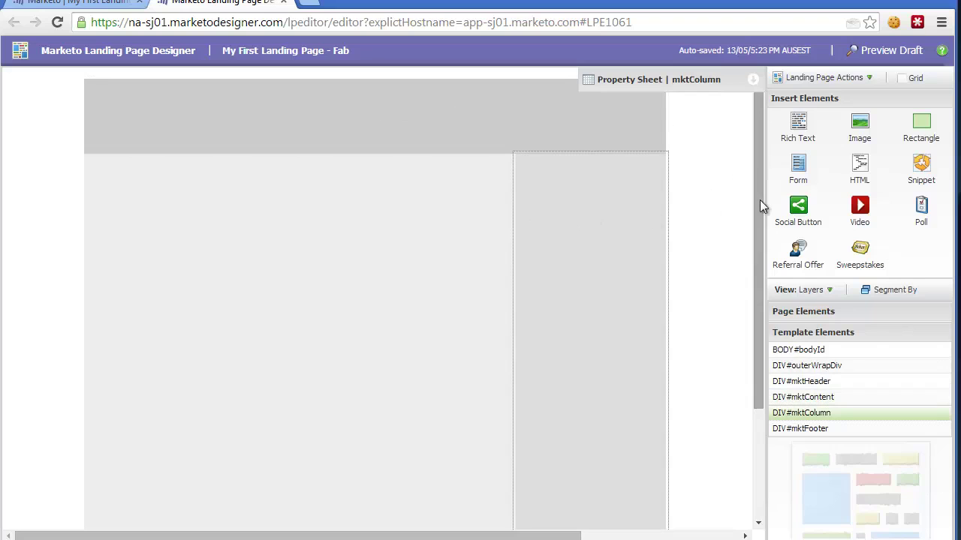
pyautogui.moveTo(760, 199); pyautogui.dragTo(760, 352)
pyautogui.click(488, 496)
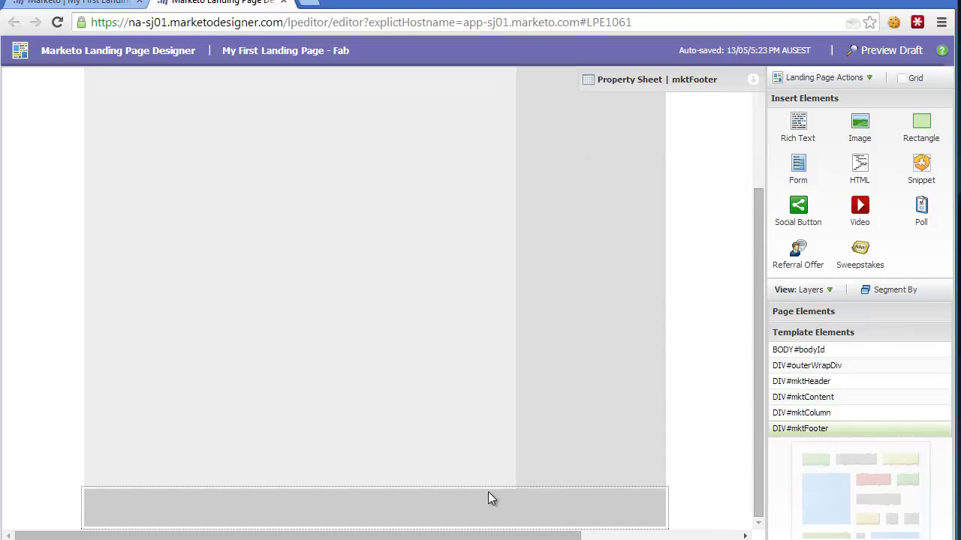
pyautogui.moveTo(756, 296); pyautogui.dragTo(760, 156)
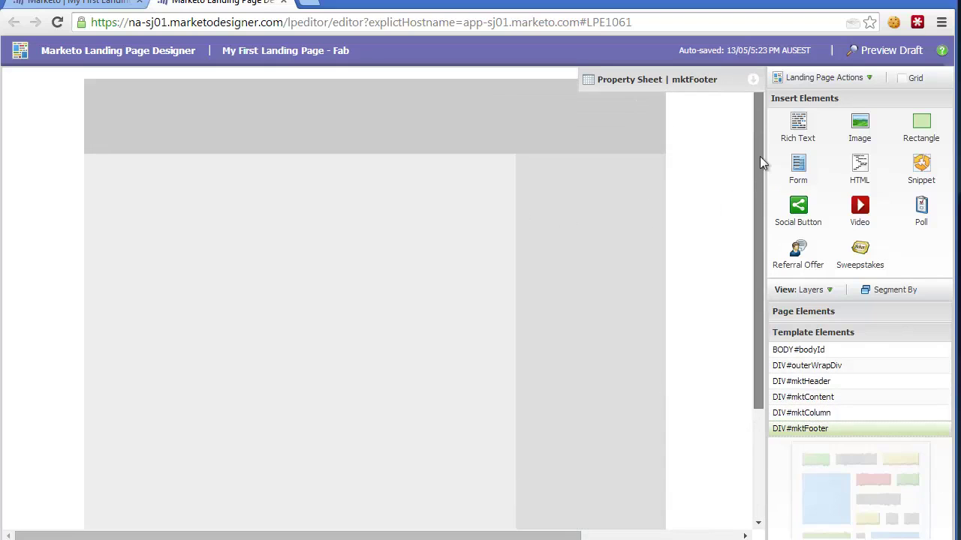
# Set the backgroundColor property of the header area (mktHeader) to white.
pyautogui.click(490, 120)
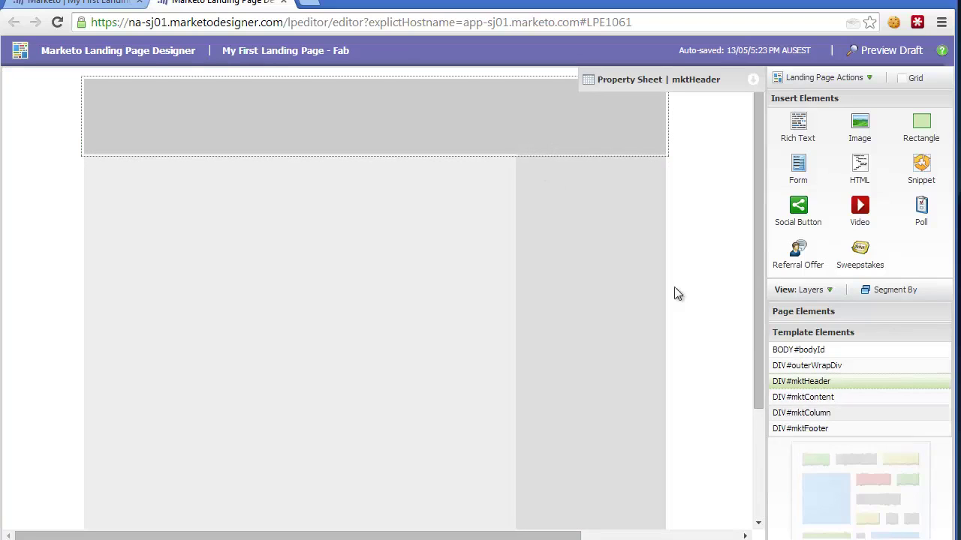
pyautogui.click(753, 79)
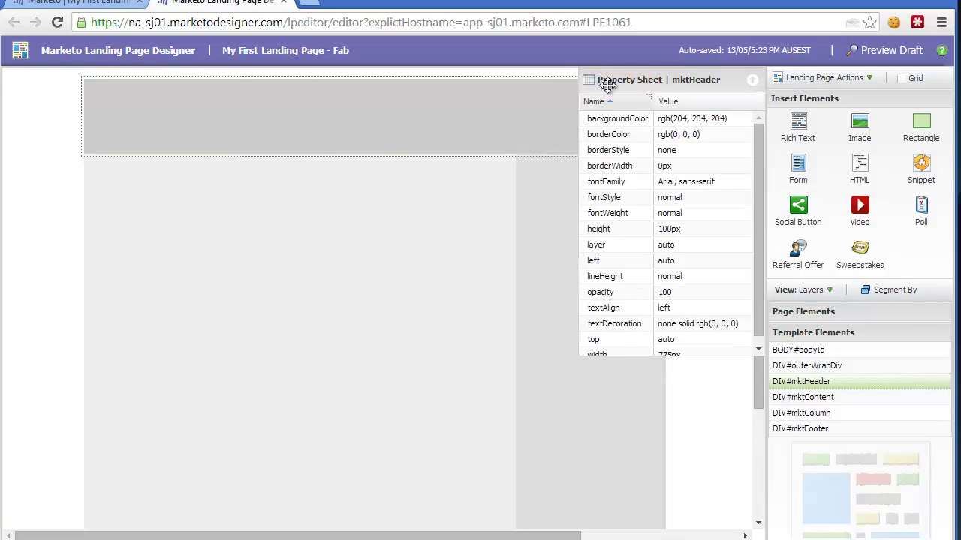
pyautogui.click(696, 120)
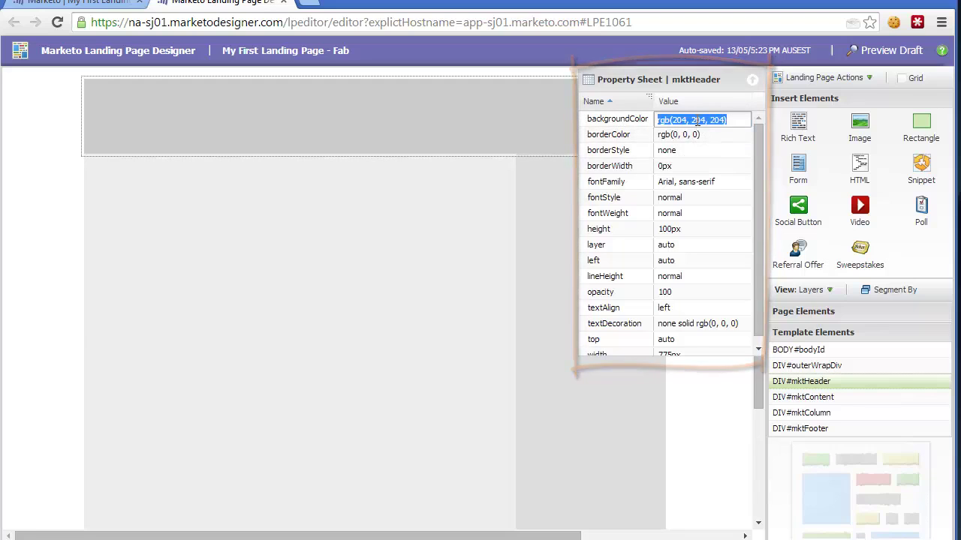
pyautogui.write('white')
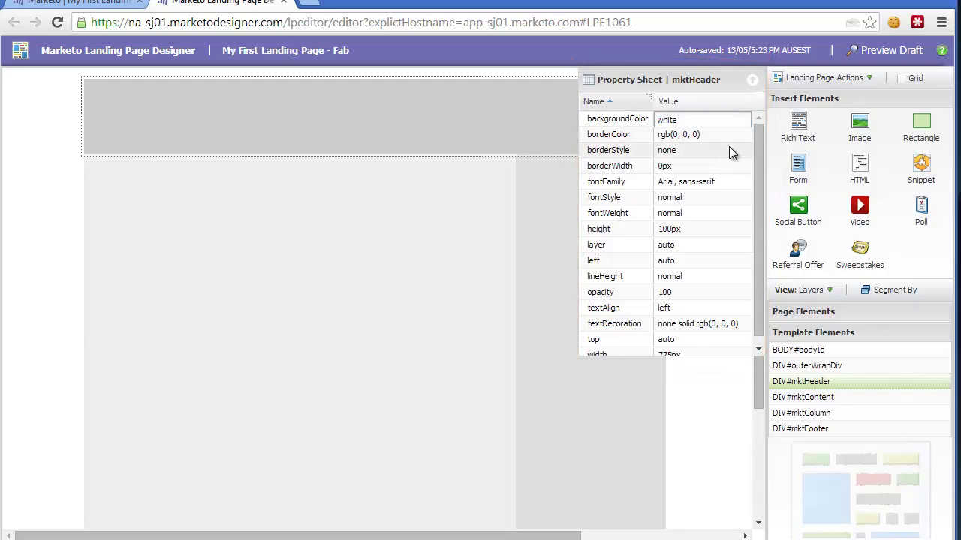
pyautogui.press('Return')
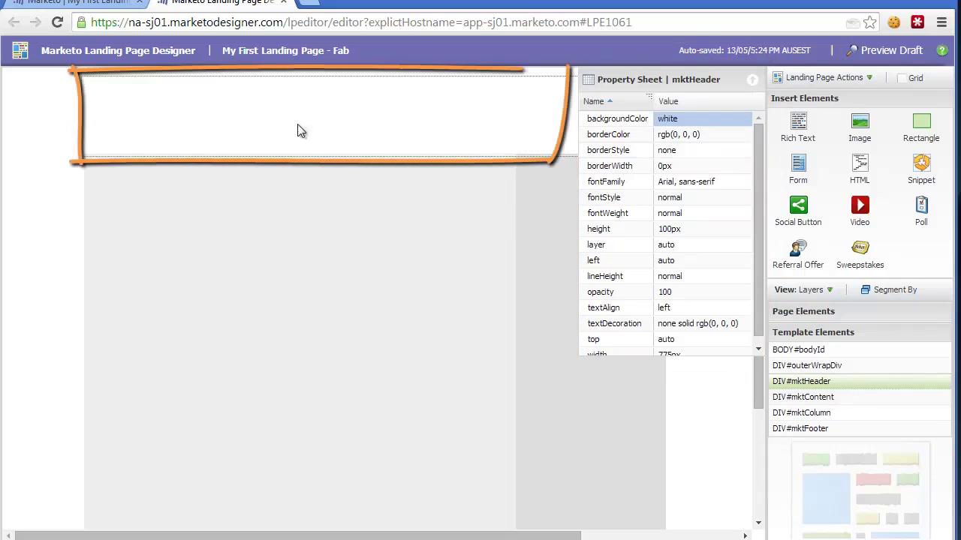
# Set the backgroundColor property of the main content area (mktContent) to white.
pyautogui.click(428, 237)
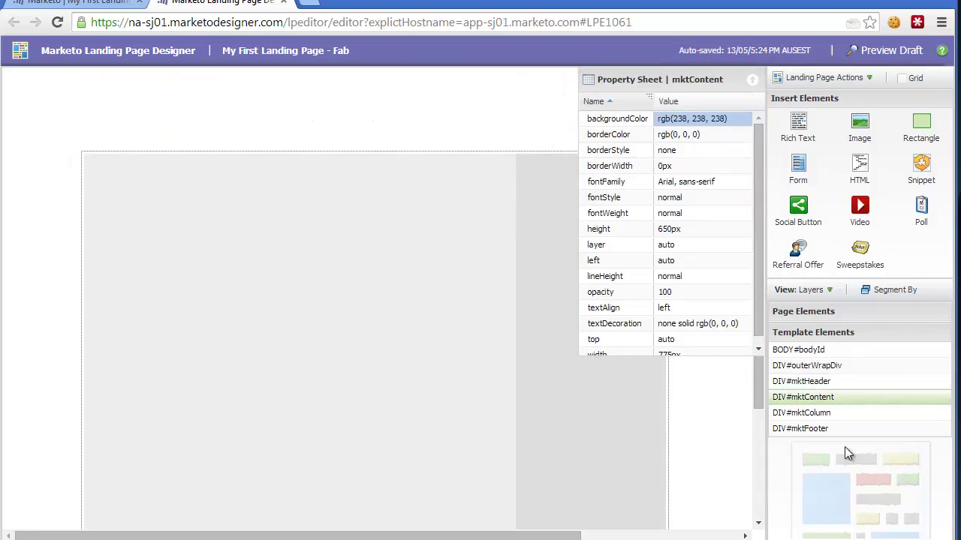
pyautogui.click(710, 121)
pyautogui.write('white')
pyautogui.press('Return')
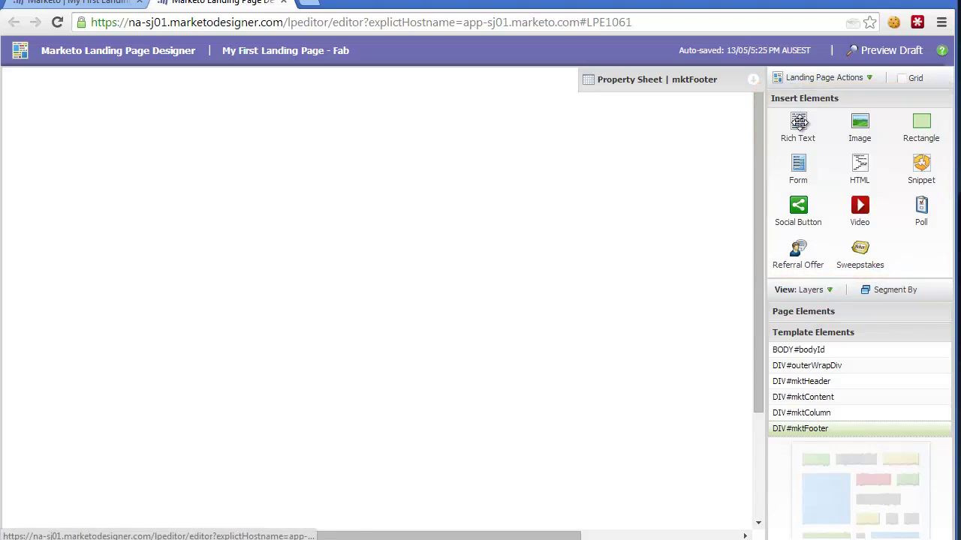
# Add a rich text element reading "No More Pet Hair, Ever!" near the upper left of the page's content area.
pyautogui.moveTo(799, 122); pyautogui.dragTo(365, 150)
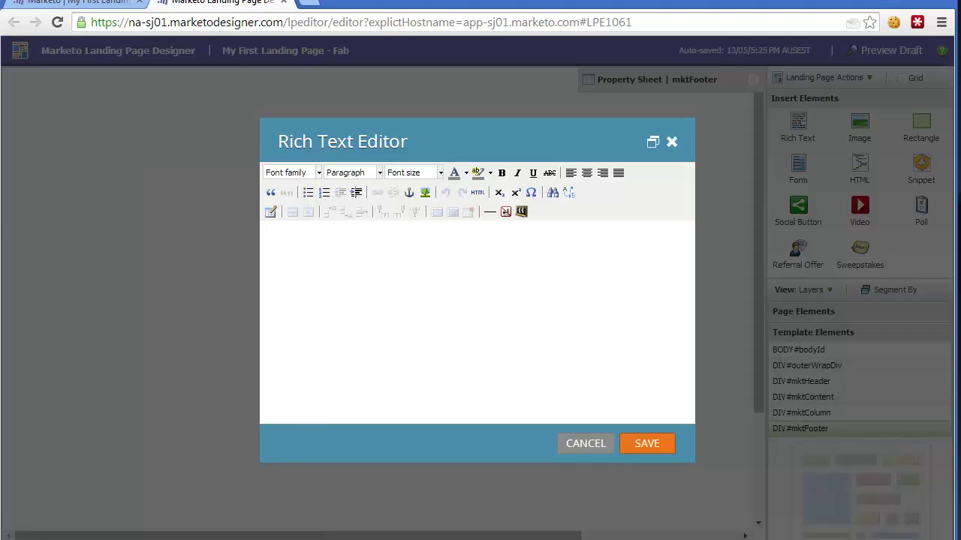
pyautogui.write('No More Pet Hair, Ever!')
pyautogui.click(643, 444)
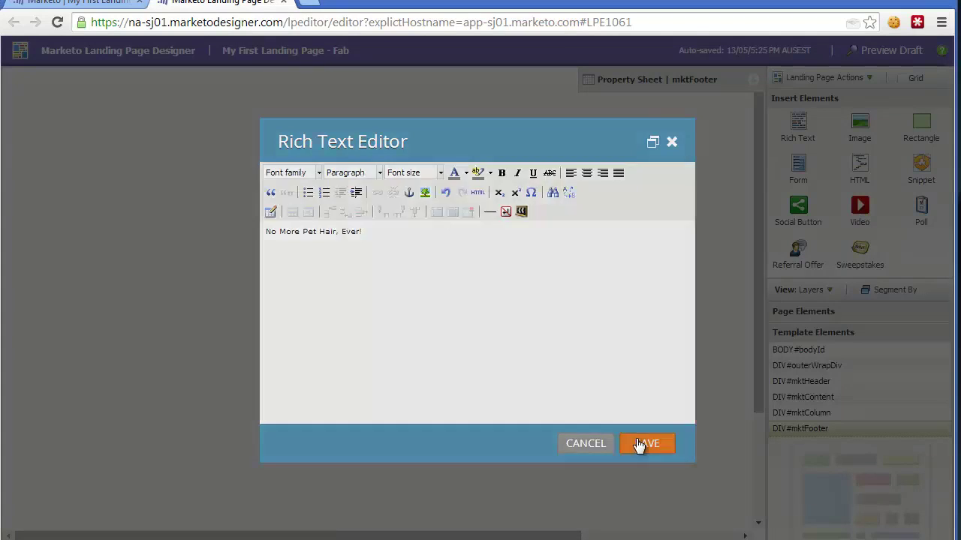
pyautogui.moveTo(195, 183)
pyautogui.mouseDown()
pyautogui.moveTo(199, 210)
pyautogui.moveTo(181, 178)
pyautogui.mouseUp()
# Reopen the headline's rich text for editing and change the font family of the whole line to Impact.
pyautogui.doubleClick(180, 178)
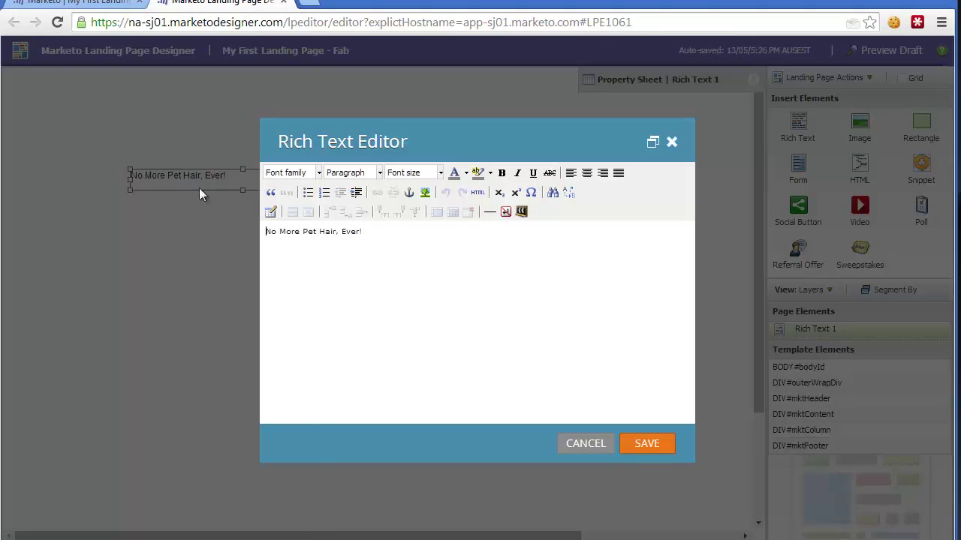
pyautogui.moveTo(362, 232); pyautogui.dragTo(262, 232)
pyautogui.click(318, 174)
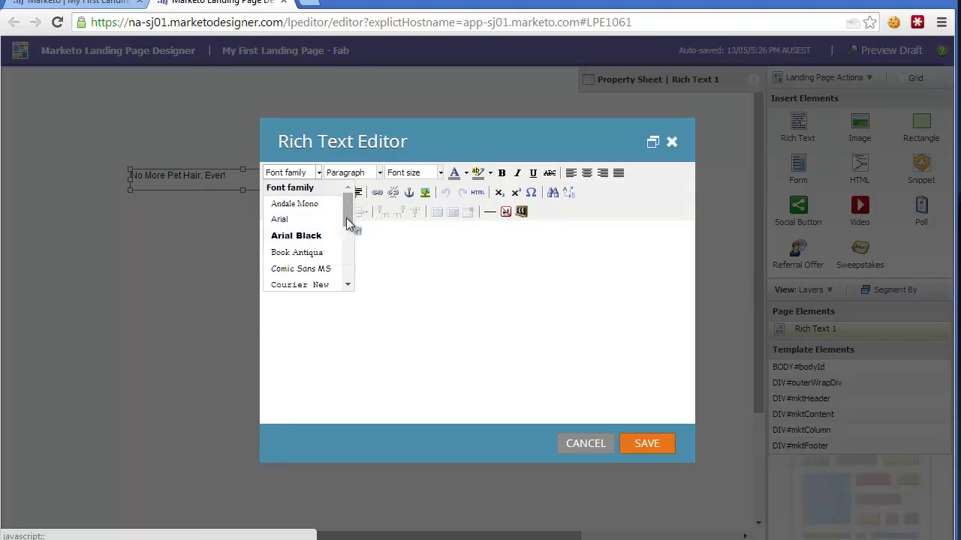
pyautogui.click(347, 265)
pyautogui.scroll(-2, 348, 265)
pyautogui.scroll(2, 308, 226)
pyautogui.click(308, 229)
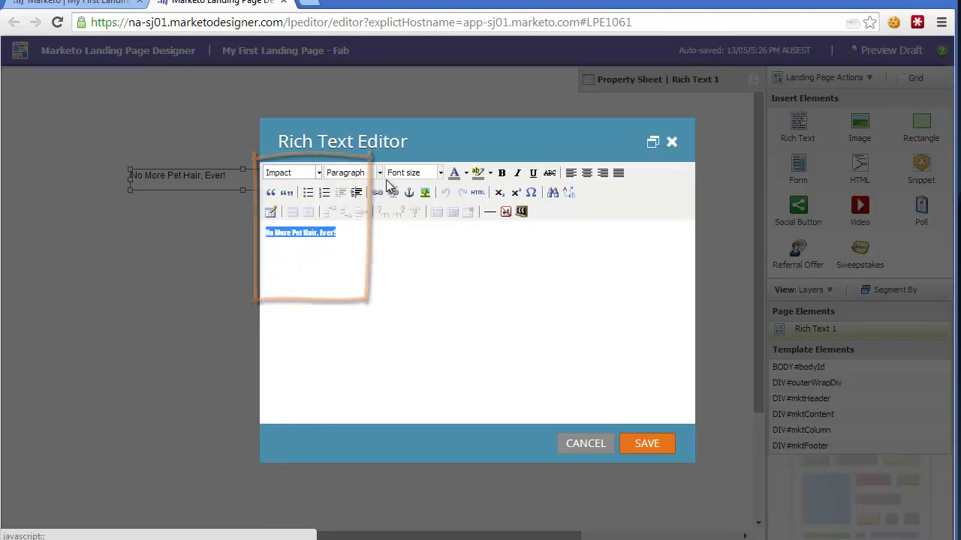
# Format the headline as Heading 1 with a 36px font size and save the text.
pyautogui.click(381, 175)
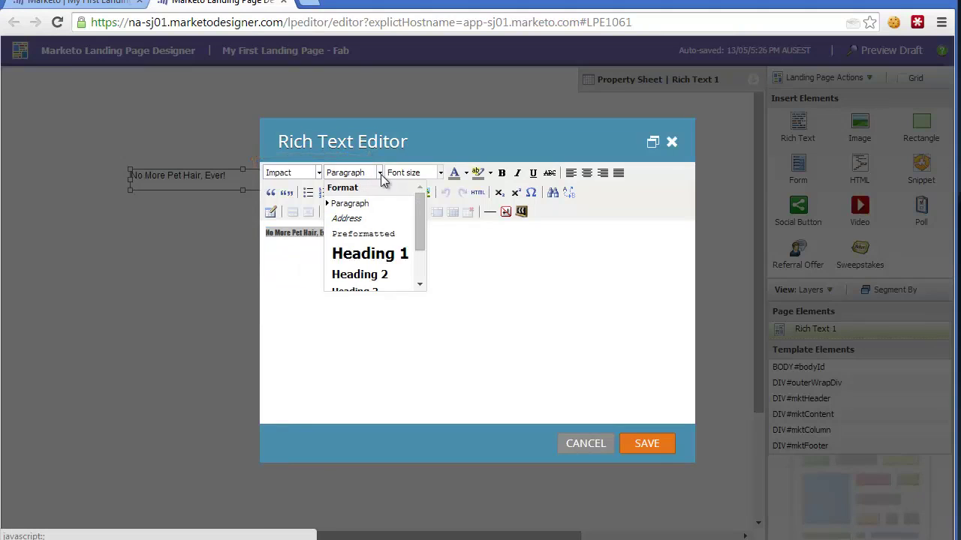
pyautogui.click(364, 252)
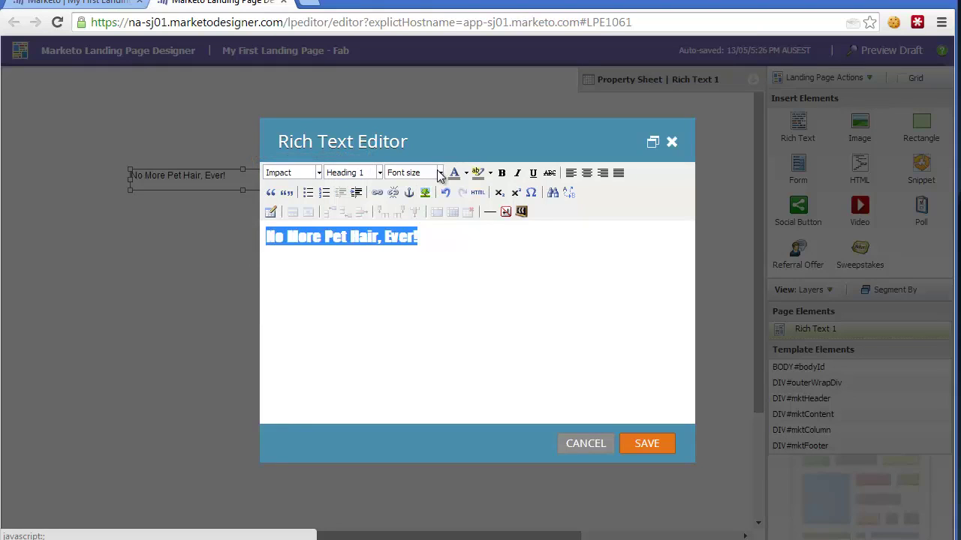
pyautogui.click(440, 173)
pyautogui.moveTo(488, 199); pyautogui.dragTo(488, 246)
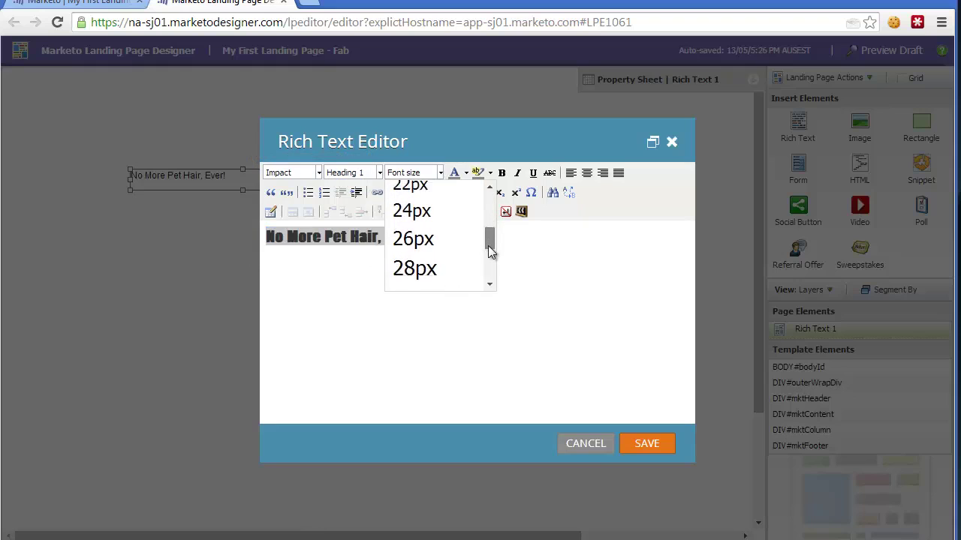
pyautogui.click(443, 282)
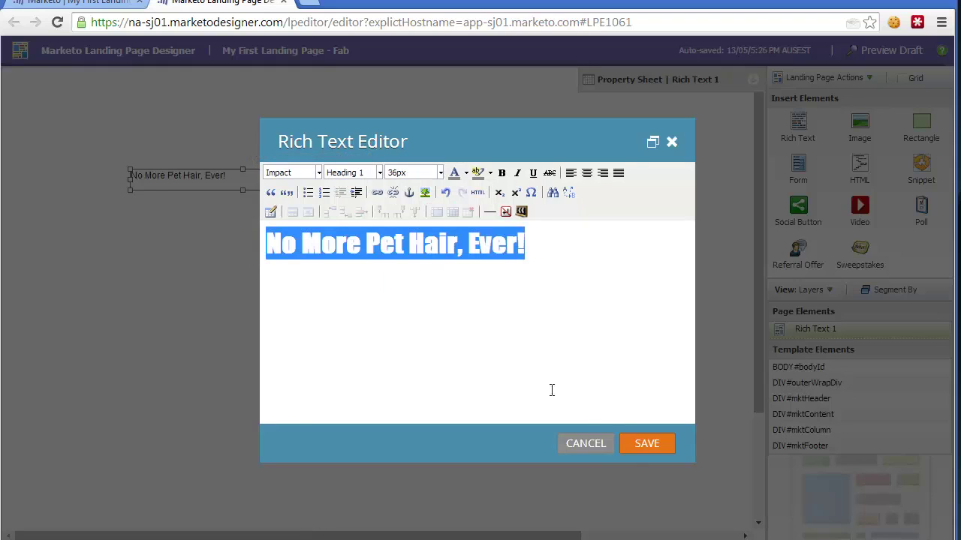
pyautogui.click(636, 445)
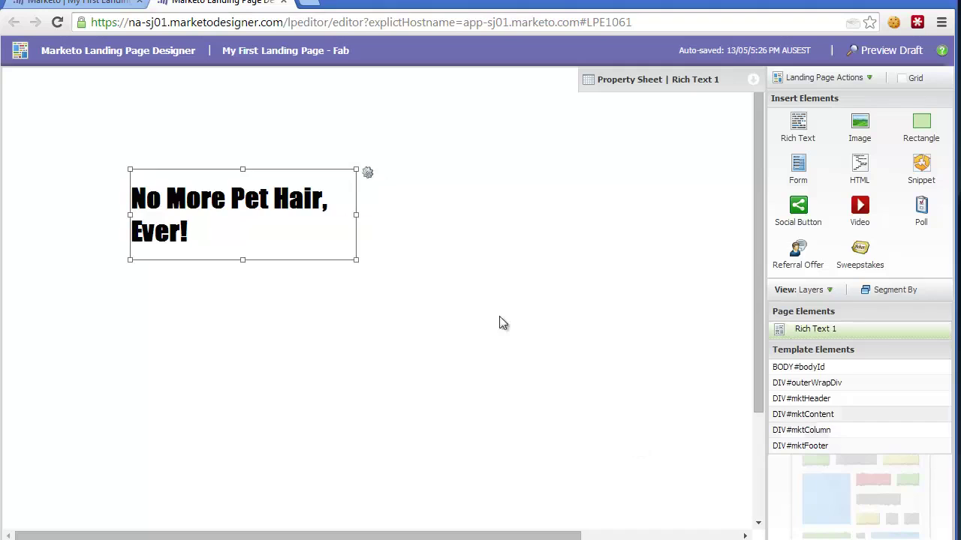
pyautogui.click(399, 259)
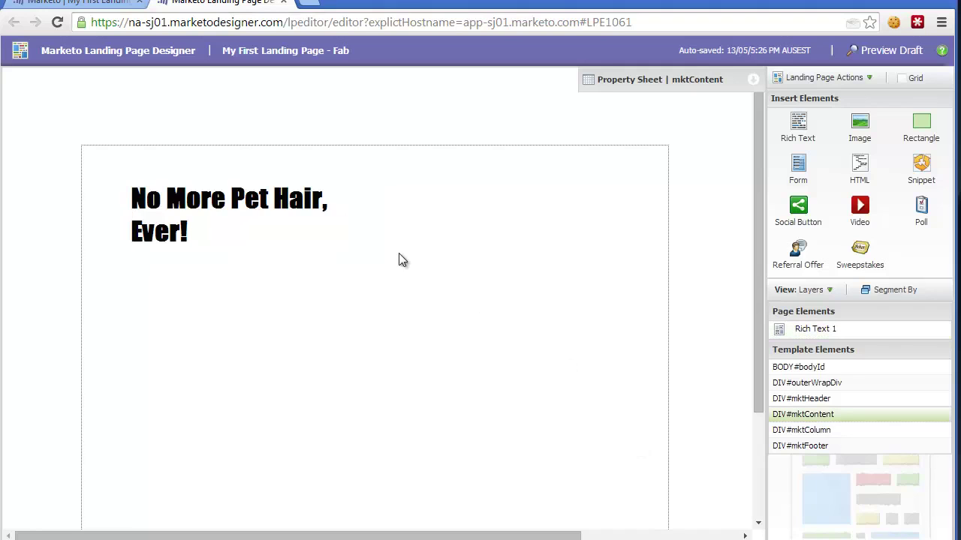
# Add 14px rich text below the headline reading "Bring your pet into our store for a free hair clean. Experience the latest vacuuming technology live".
pyautogui.moveTo(798, 124); pyautogui.dragTo(170, 282)
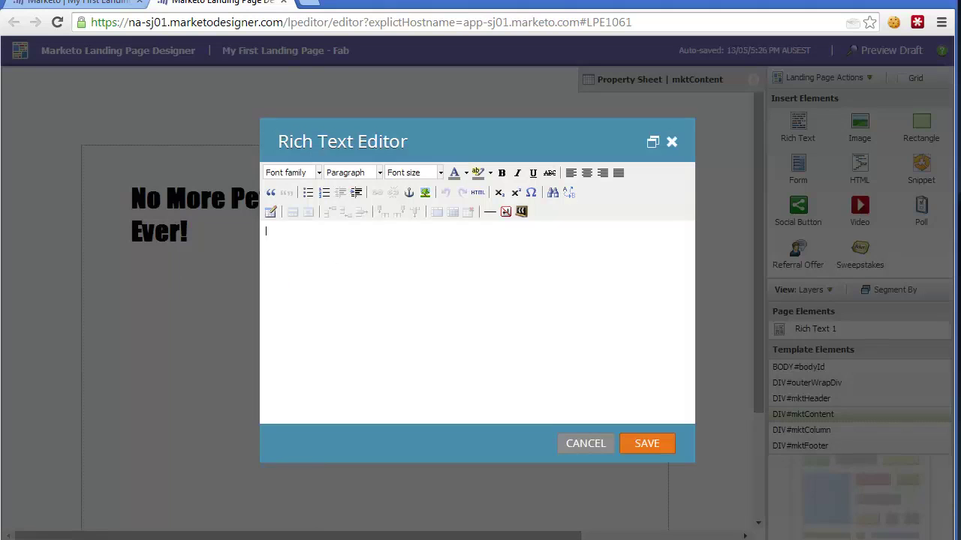
pyautogui.write('Bring your pet into our store for a free hair clean. Experience the latest vacuuming technology live')
pyautogui.hotkey('ctrl', 'a')
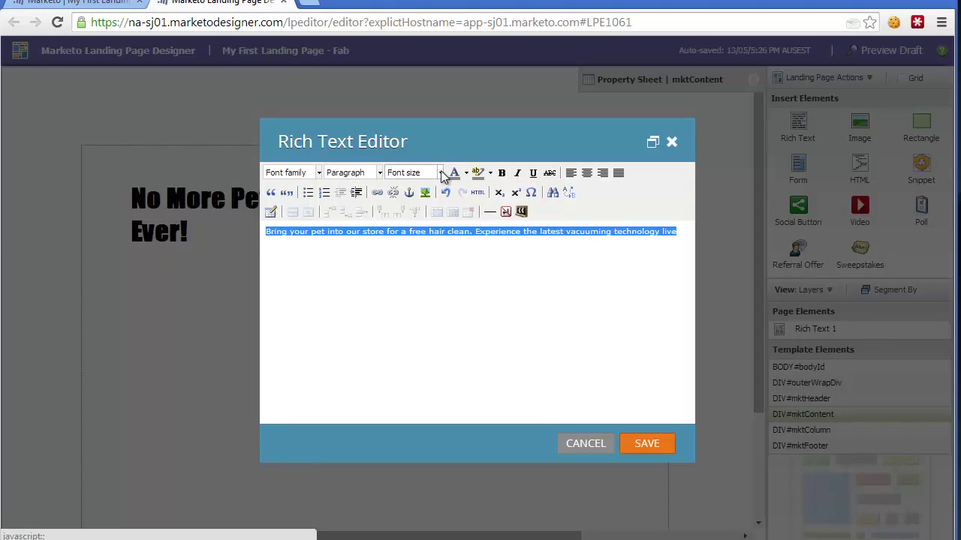
pyautogui.click(440, 173)
pyautogui.click(411, 277)
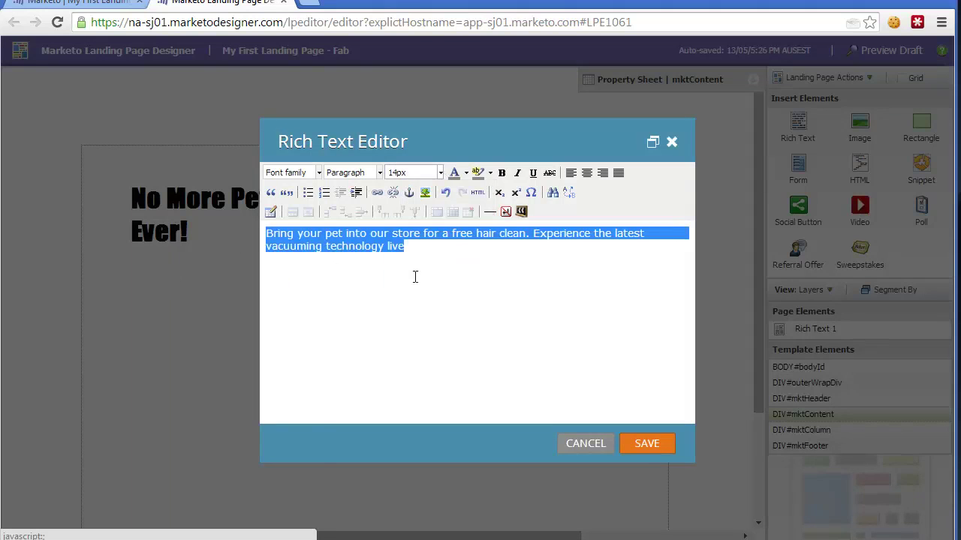
pyautogui.click(644, 446)
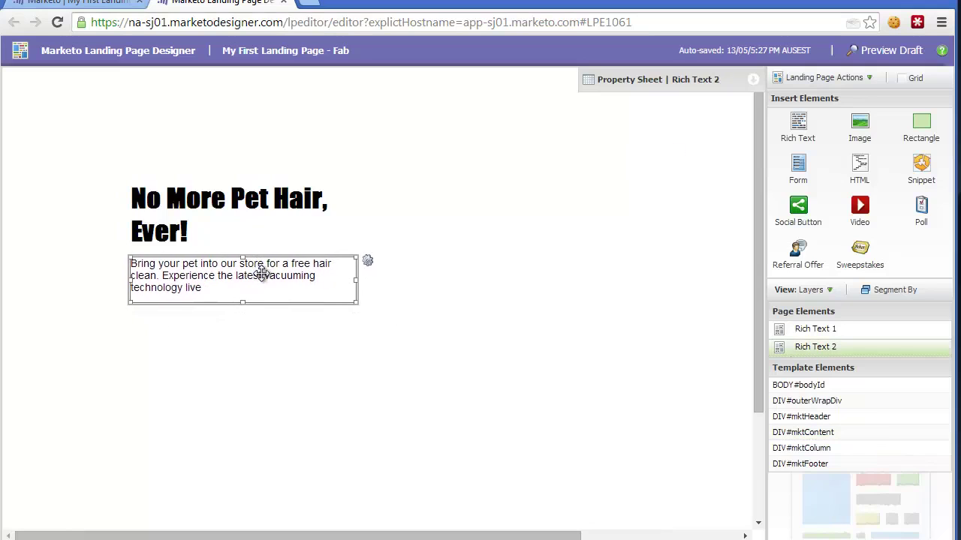
pyautogui.click(546, 323)
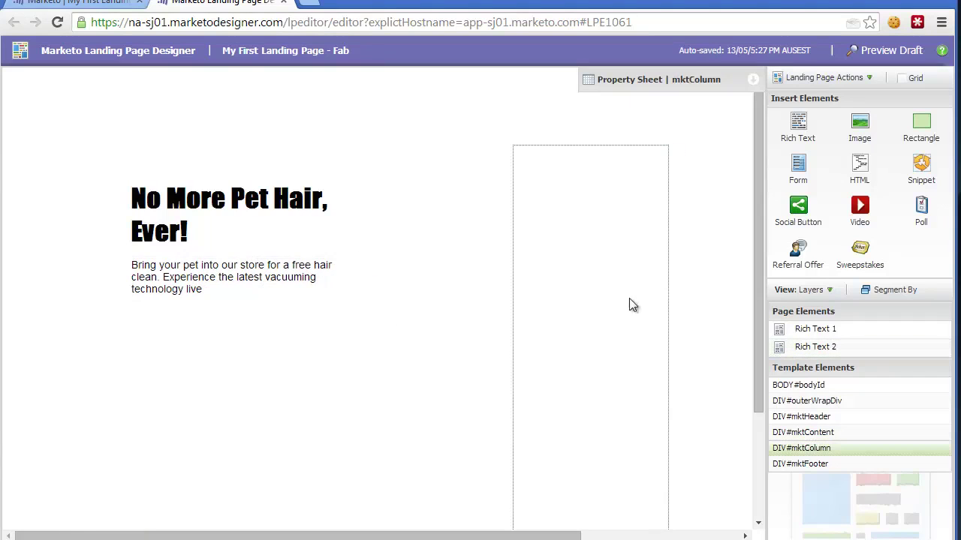
# Insert the image dyson-dog.png onto the page, finding it by searching the image library for "dog".
pyautogui.click(709, 255)
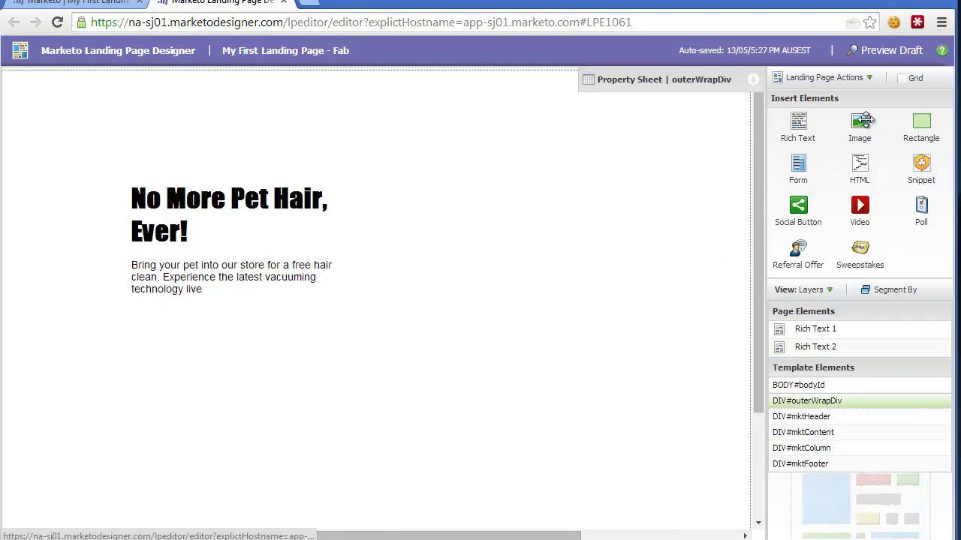
pyautogui.moveTo(860, 121); pyautogui.dragTo(466, 214)
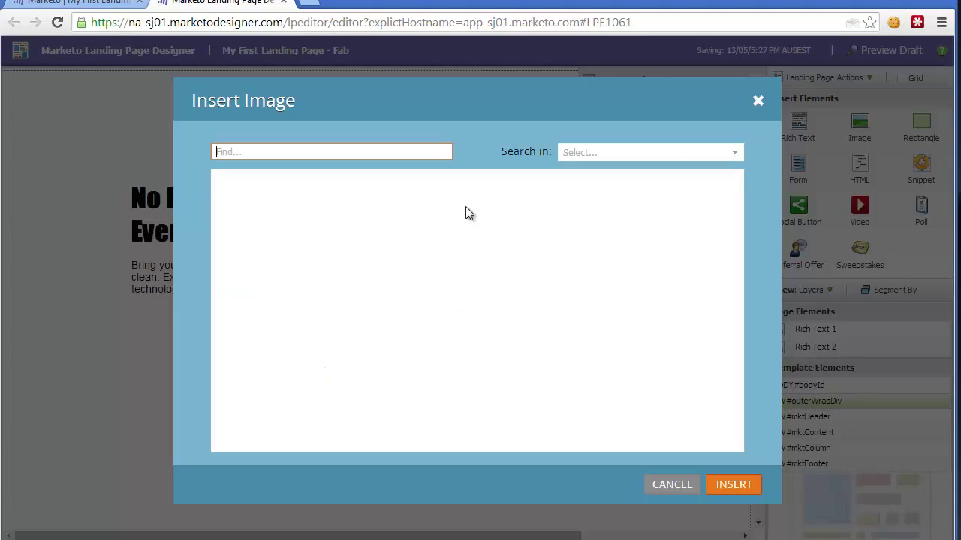
pyautogui.moveTo(738, 226); pyautogui.dragTo(736, 375)
pyautogui.click(293, 152)
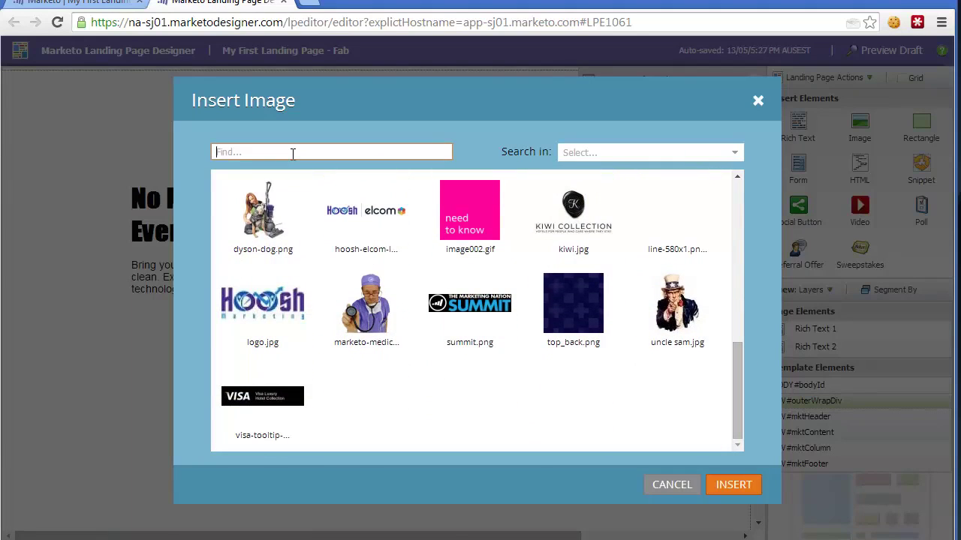
pyautogui.write('dog')
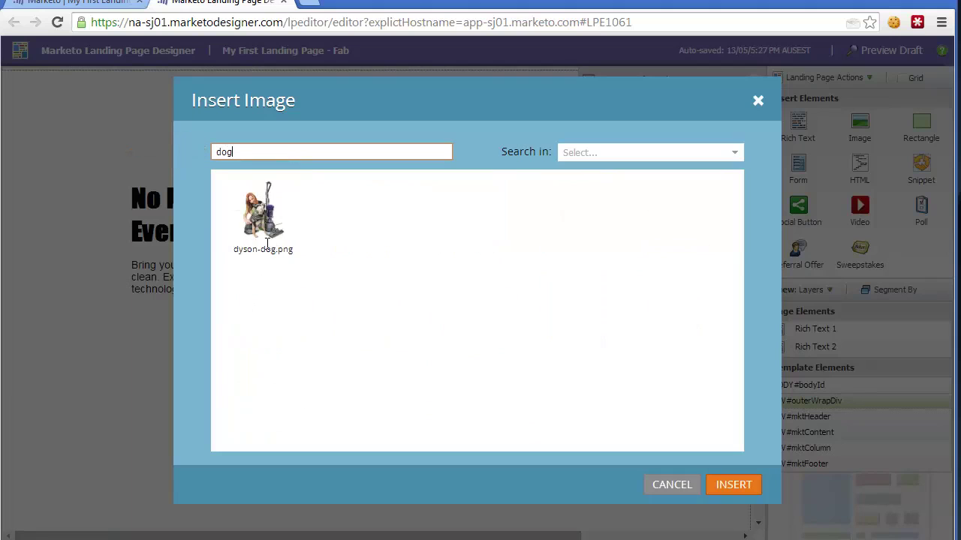
pyautogui.click(262, 216)
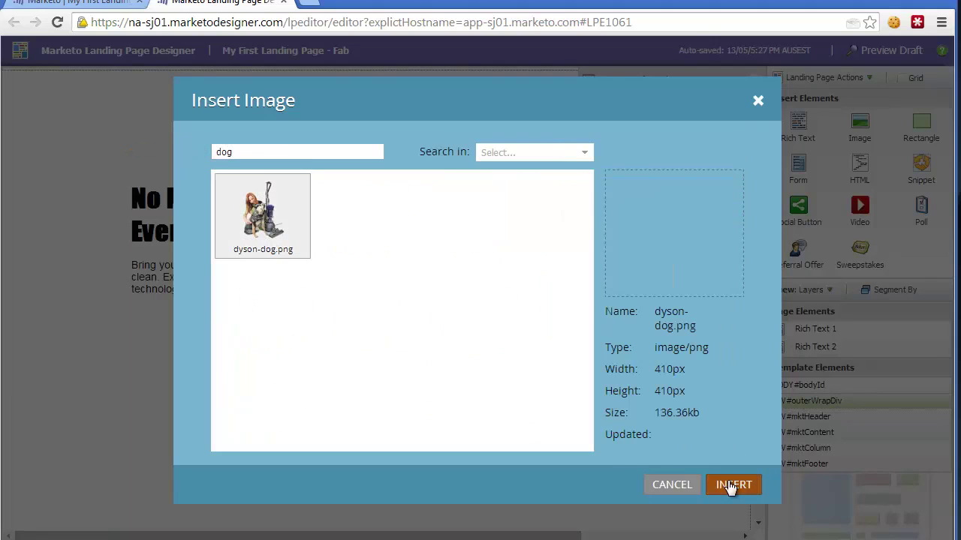
pyautogui.click(730, 485)
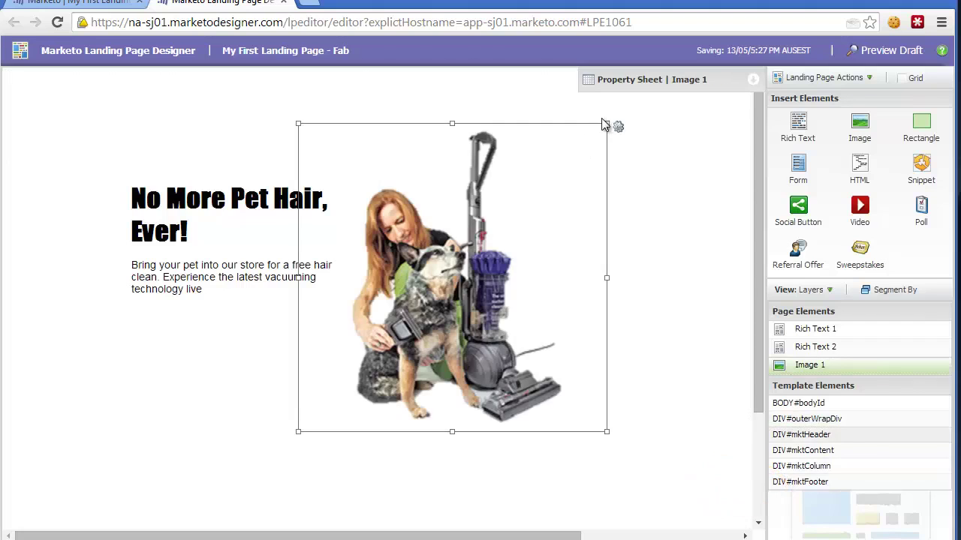
# Shrink the dog image to a little over half its size and place it directly beside the headline and body text.
pyautogui.moveTo(605, 125); pyautogui.dragTo(476, 251)
pyautogui.moveTo(388, 346); pyautogui.dragTo(414, 268)
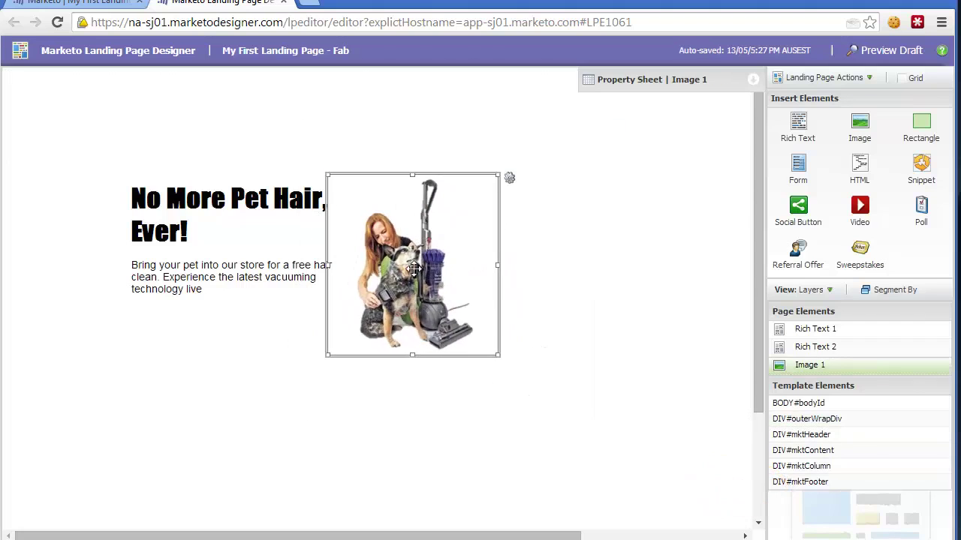
pyautogui.click(478, 476)
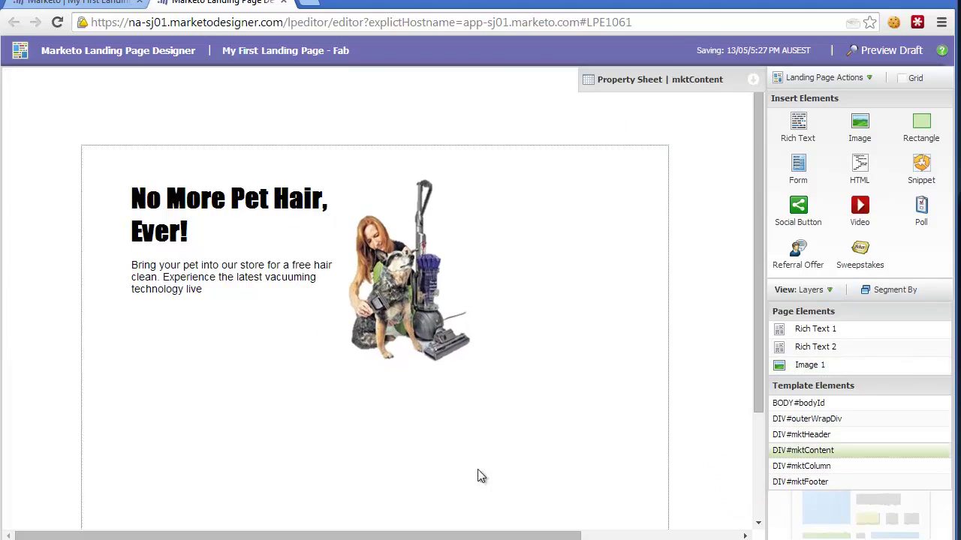
pyautogui.click(717, 302)
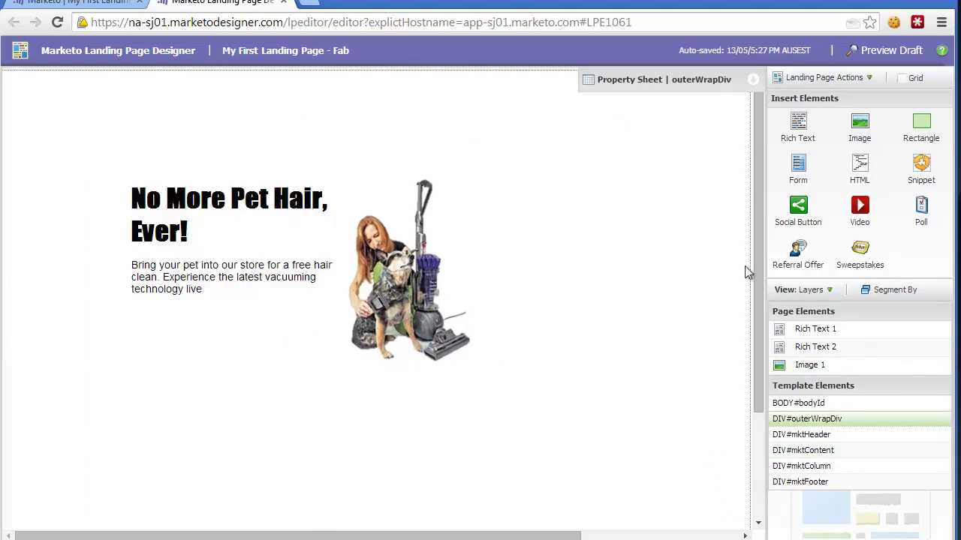
# Insert the form "My First Form - Fab" beside the image, with a Landing Page follow-up set to "Stay on this Page".
pyautogui.moveTo(798, 167); pyautogui.dragTo(604, 228)
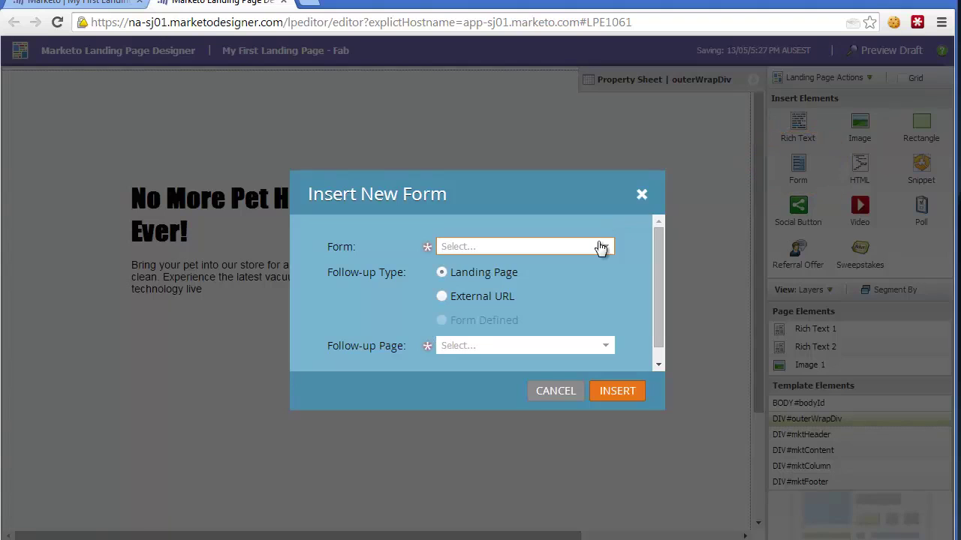
pyautogui.click(605, 247)
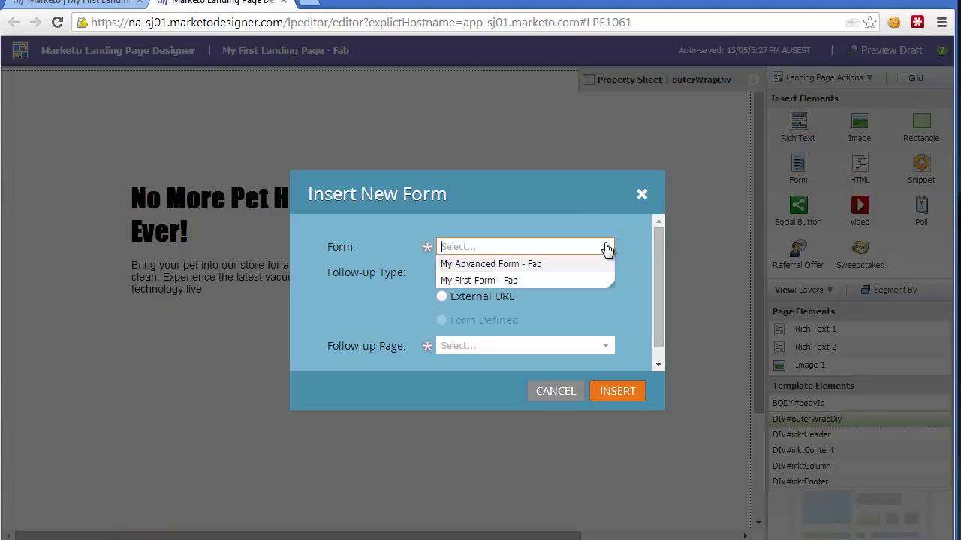
pyautogui.click(457, 284)
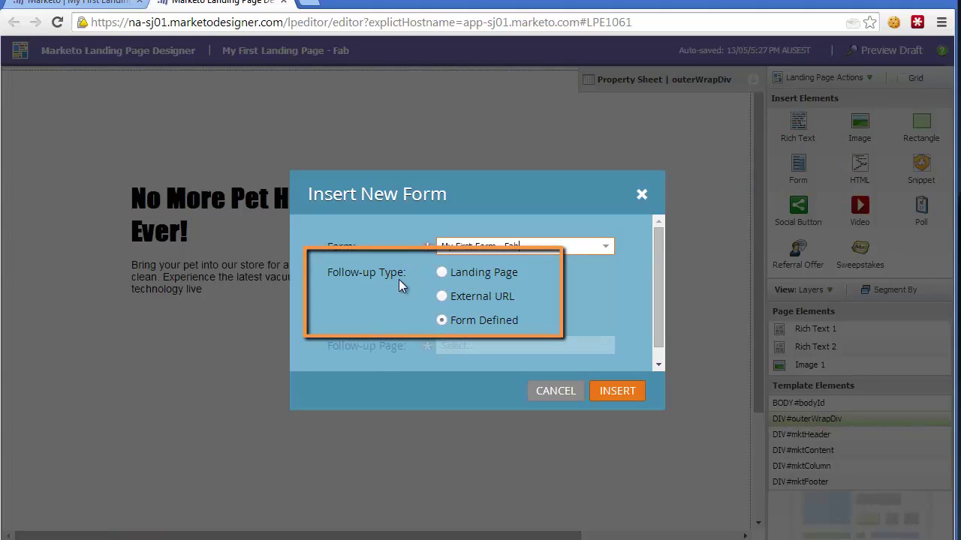
pyautogui.click(444, 275)
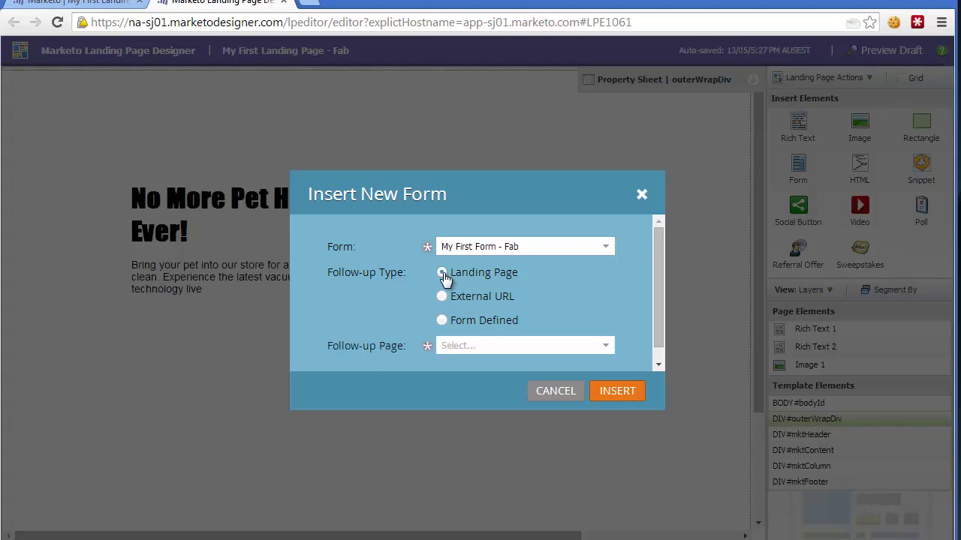
pyautogui.click(605, 347)
pyautogui.click(518, 364)
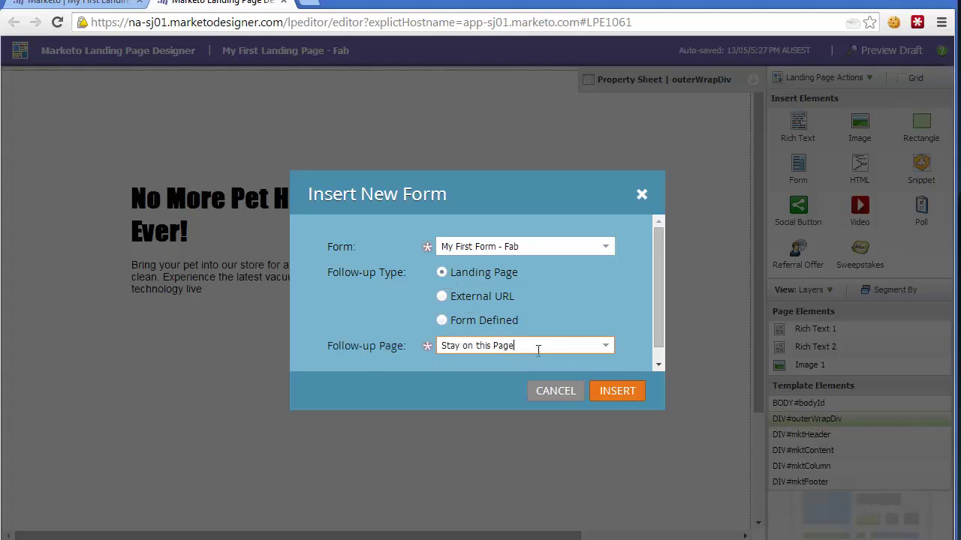
pyautogui.click(627, 391)
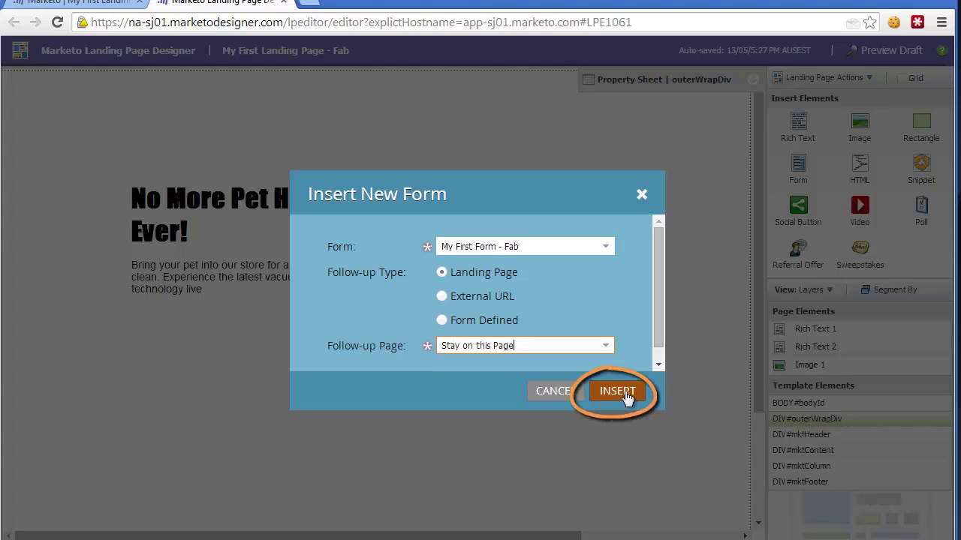
pyautogui.moveTo(687, 226); pyautogui.dragTo(547, 280)
pyautogui.click(578, 366)
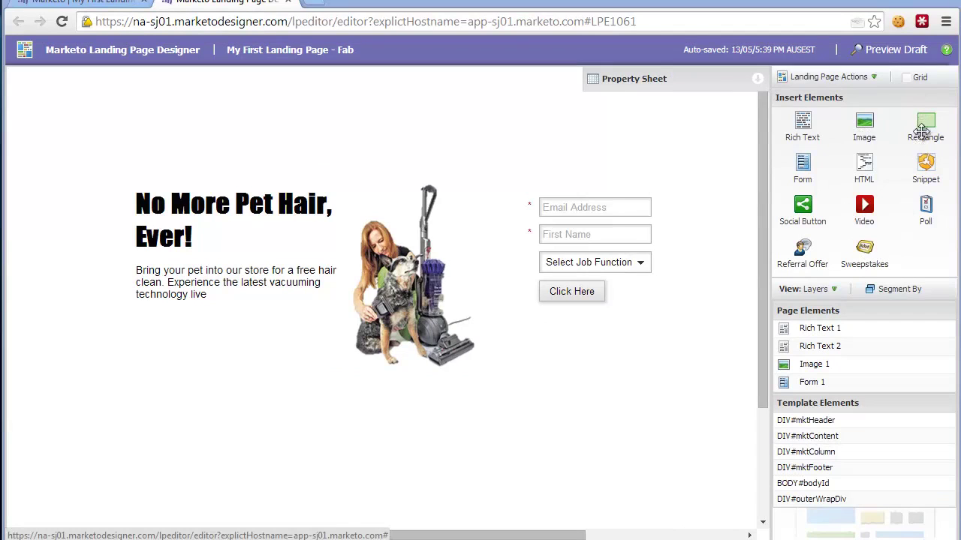
# Add a rectangle above the form and rename the page element Rich Text 1 as "Headline".
pyautogui.moveTo(925, 126); pyautogui.dragTo(567, 150)
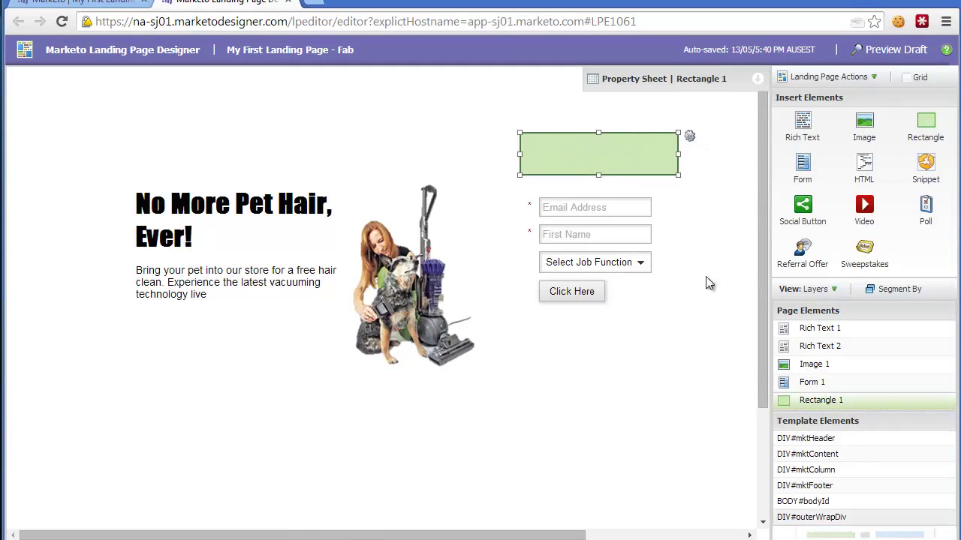
pyautogui.click(820, 330)
pyautogui.doubleClick(826, 330)
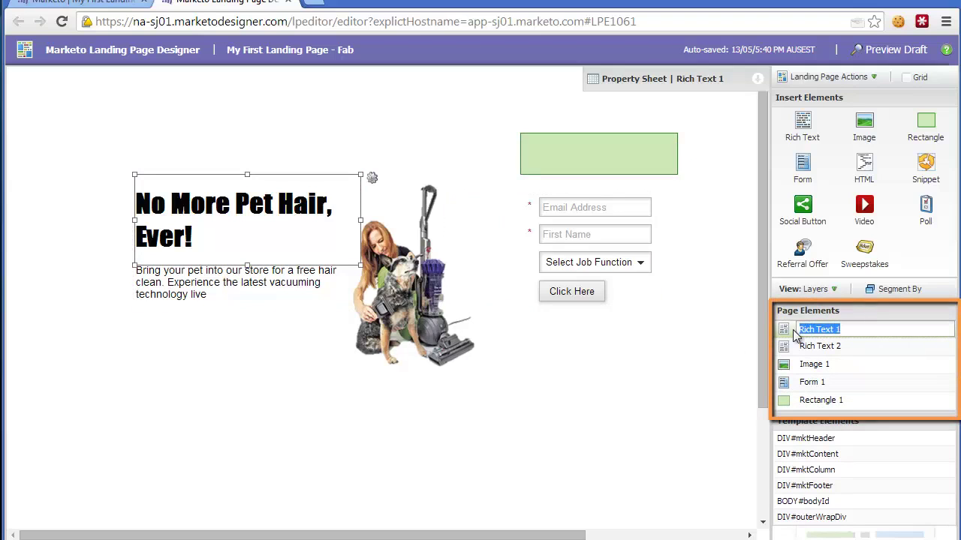
pyautogui.write('Headline')
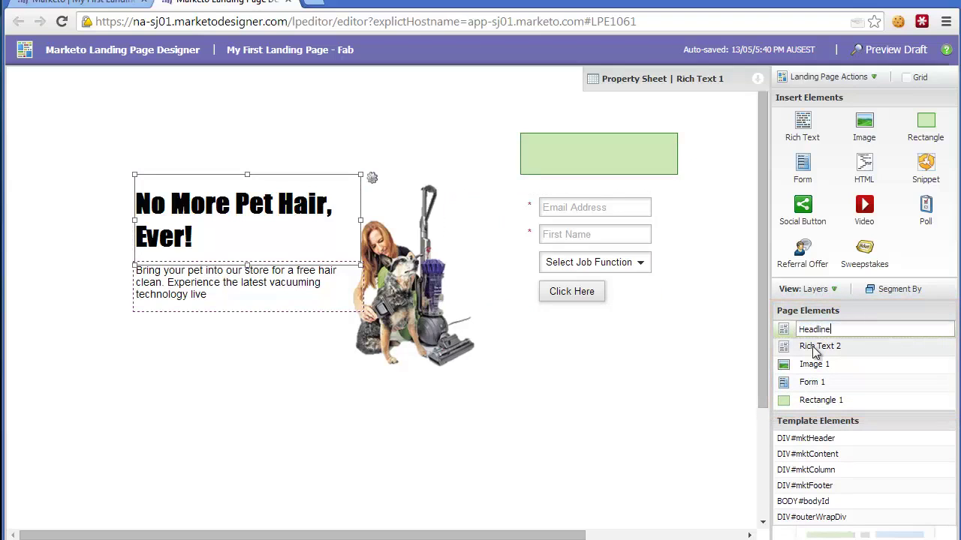
pyautogui.click(817, 347)
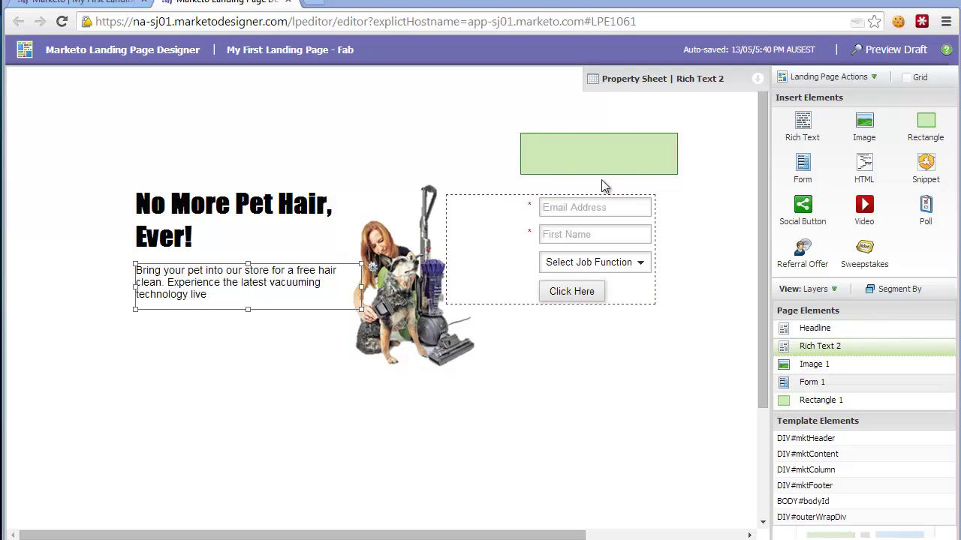
# Move the form lower and stretch the rectangle to about 266px tall behind it, leaving space above the form fields.
pyautogui.moveTo(592, 232); pyautogui.dragTo(599, 261)
pyautogui.moveTo(588, 165); pyautogui.dragTo(595, 381)
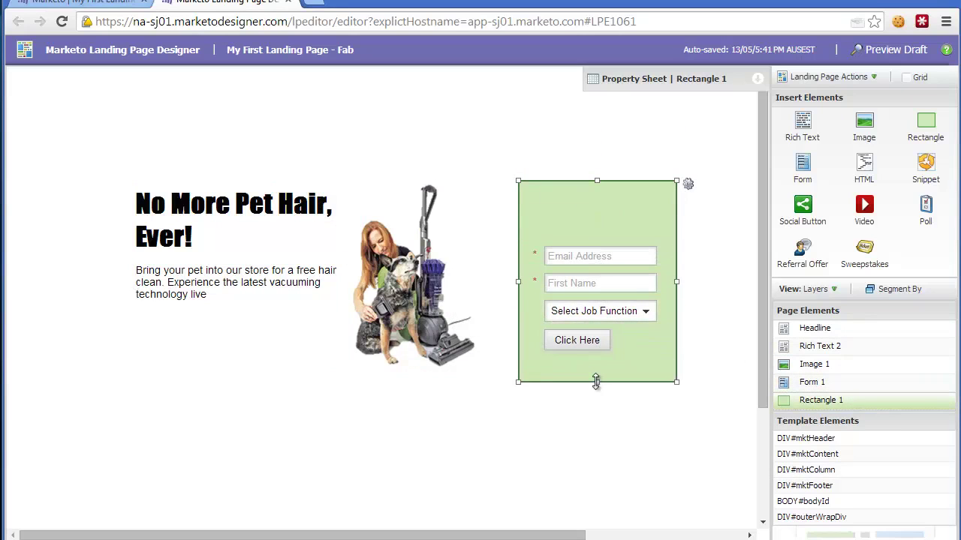
pyautogui.moveTo(586, 219); pyautogui.dragTo(588, 230)
pyautogui.click(587, 223)
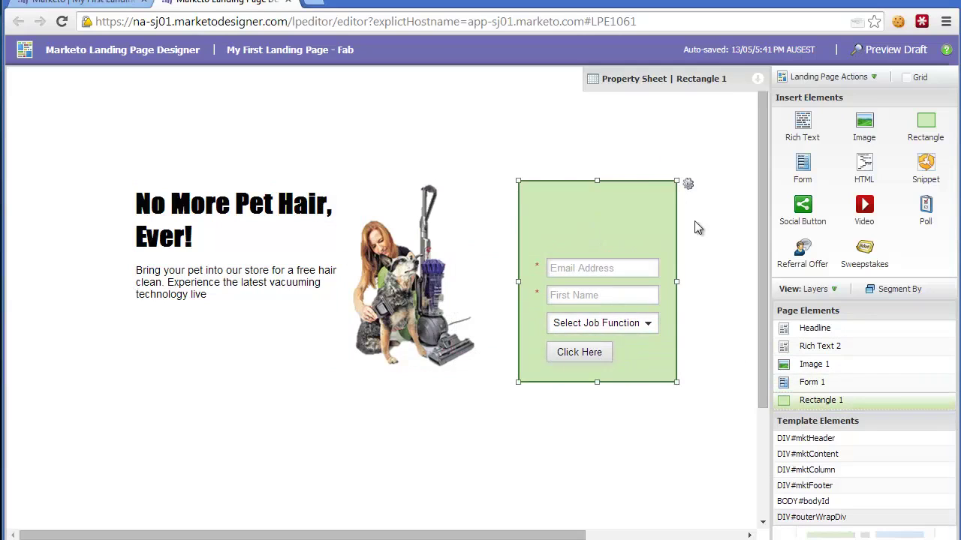
# Set the background color of the rectangle behind the form to yellow.
pyautogui.click(757, 78)
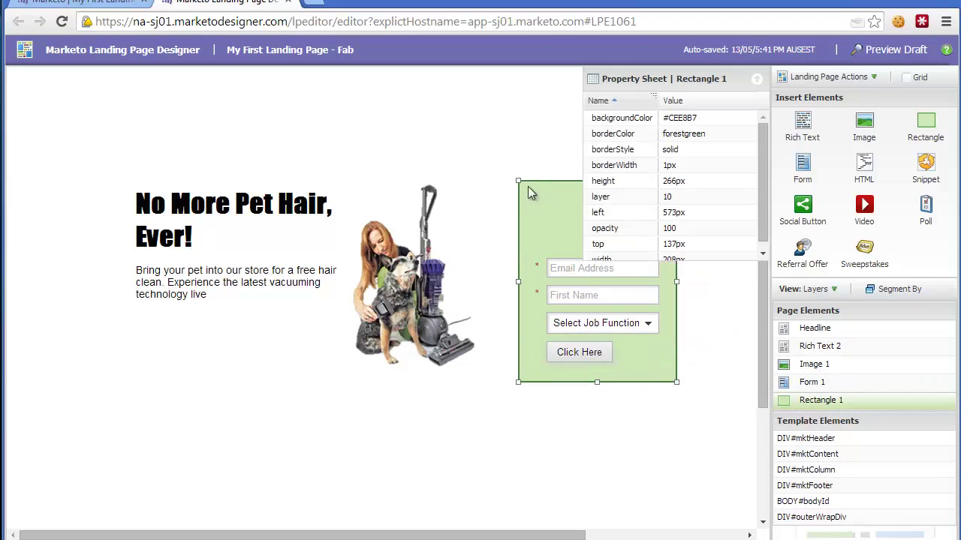
pyautogui.click(685, 120)
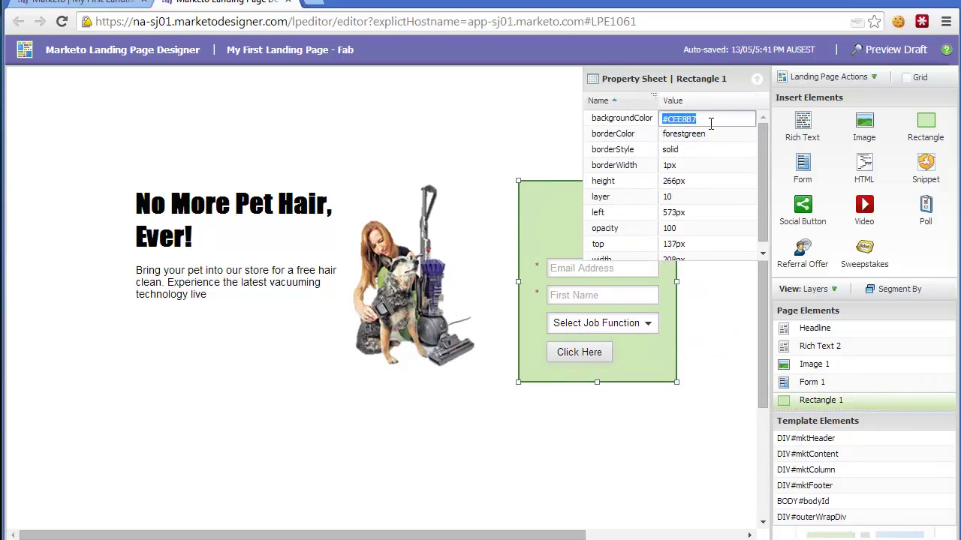
pyautogui.write('yellow')
pyautogui.press('Return')
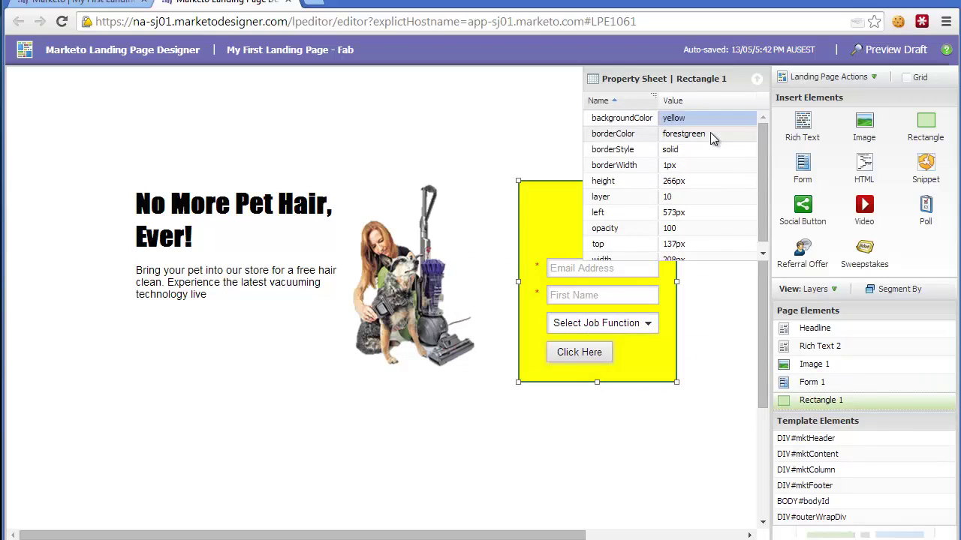
# Set the yellow rectangle's border color to lightgray and its border width to 3px.
pyautogui.click(712, 135)
pyautogui.press('BackSpace')
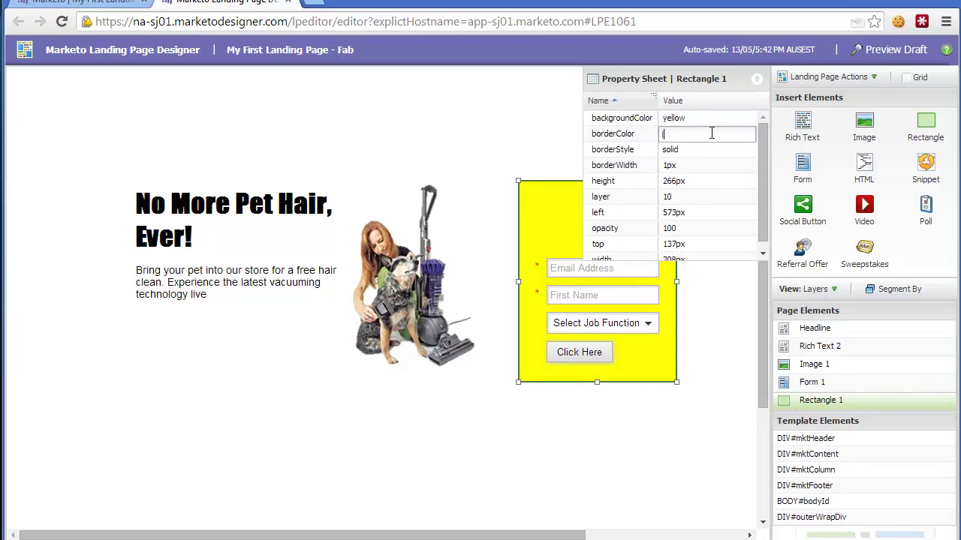
pyautogui.write('lightgr')
pyautogui.click(705, 390)
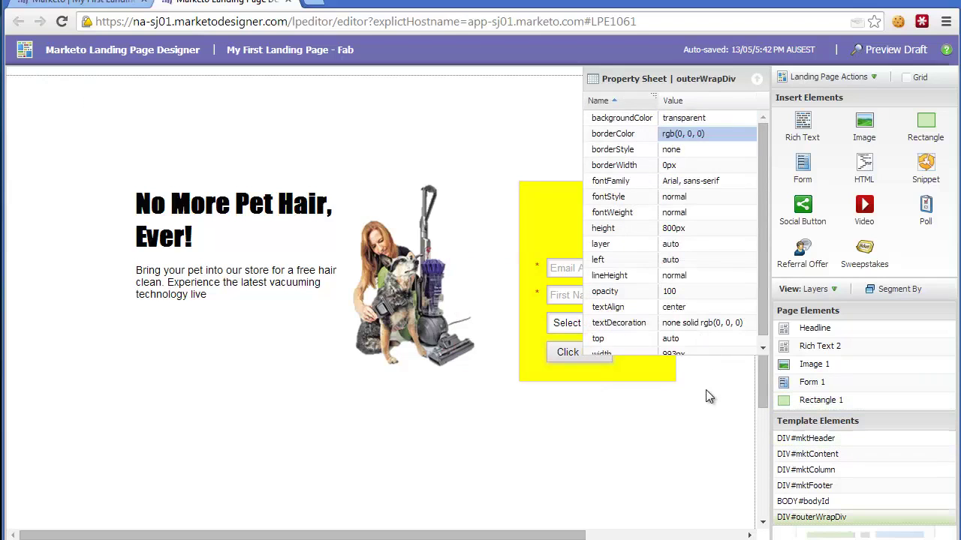
pyautogui.click(551, 242)
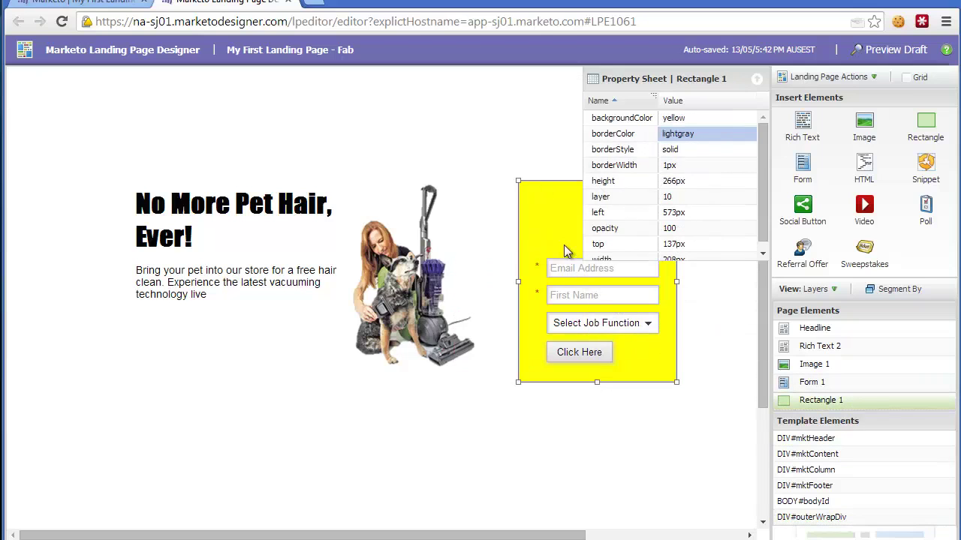
pyautogui.click(667, 168)
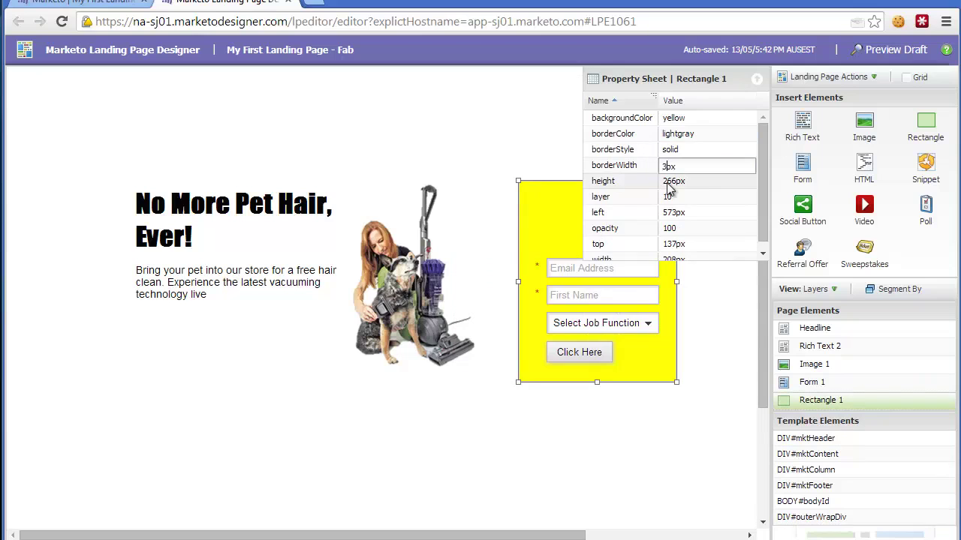
pyautogui.write('3')
pyautogui.press('Return')
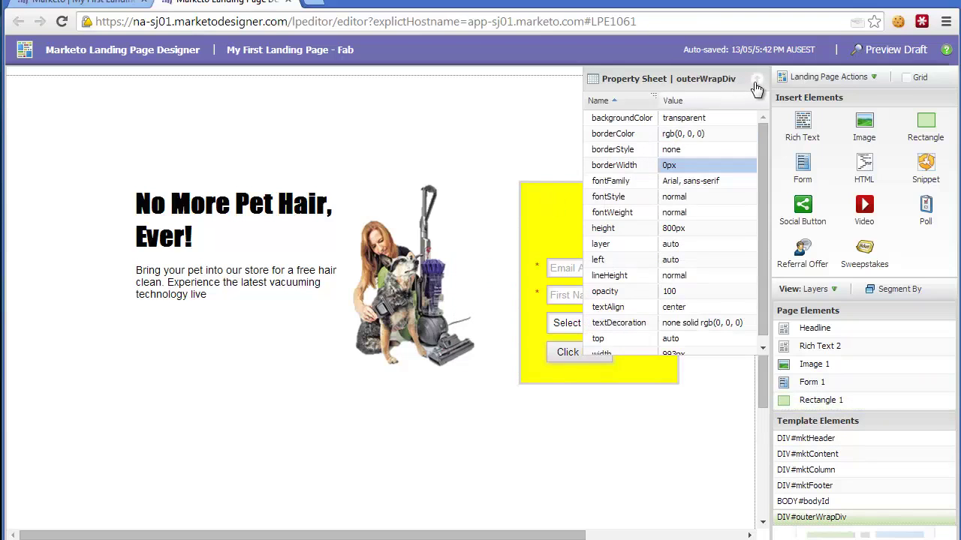
pyautogui.click(757, 82)
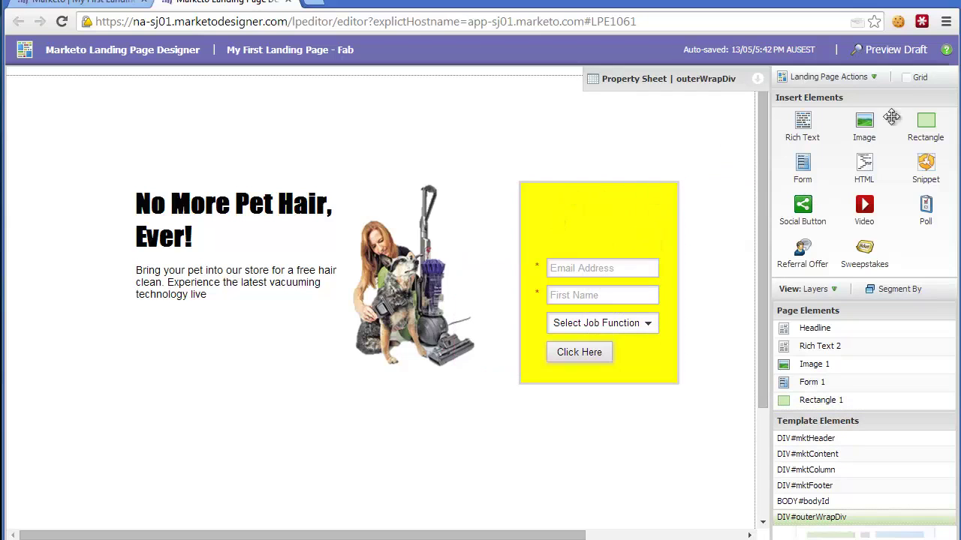
# Add a second rectangle overlapping the upper edge of the yellow rectangle behind the form.
pyautogui.moveTo(592, 193); pyautogui.dragTo(592, 193)
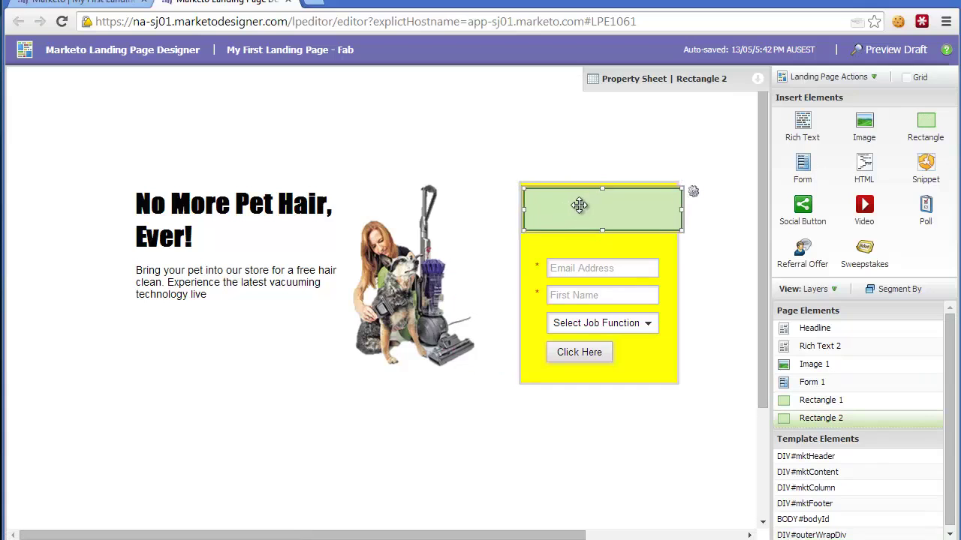
pyautogui.moveTo(583, 202); pyautogui.dragTo(581, 177)
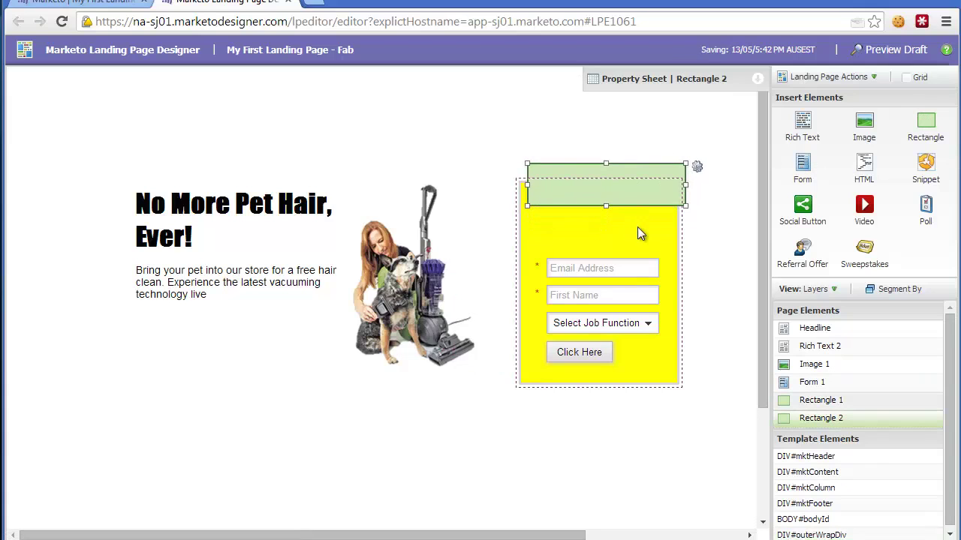
pyautogui.click(635, 243)
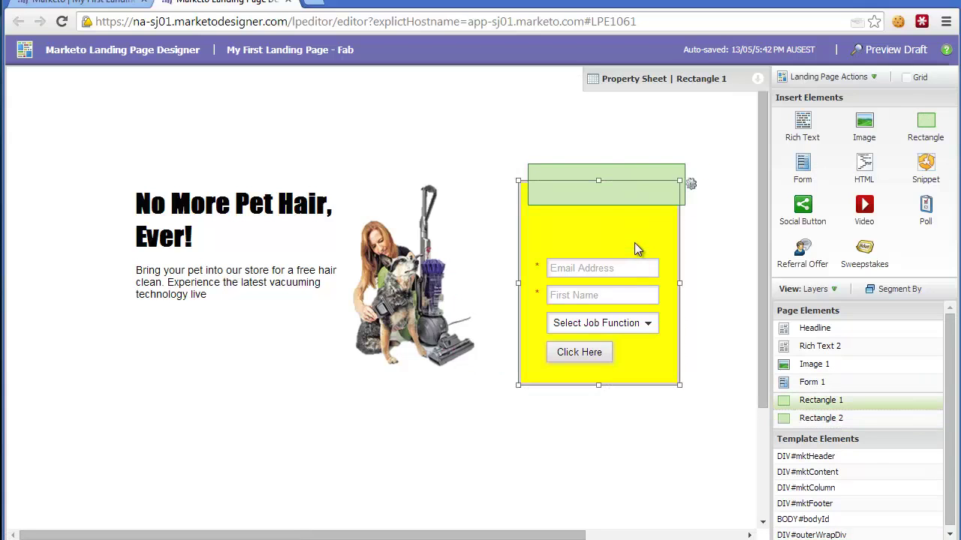
pyautogui.click(632, 169)
pyautogui.click(632, 169)
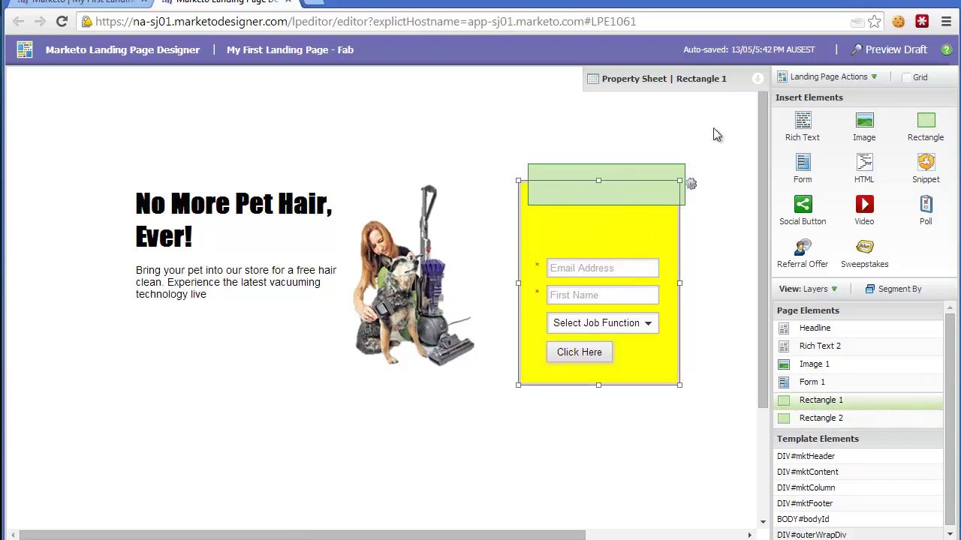
# Set the layer of the yellow rectangle behind the form to 15.
pyautogui.click(757, 81)
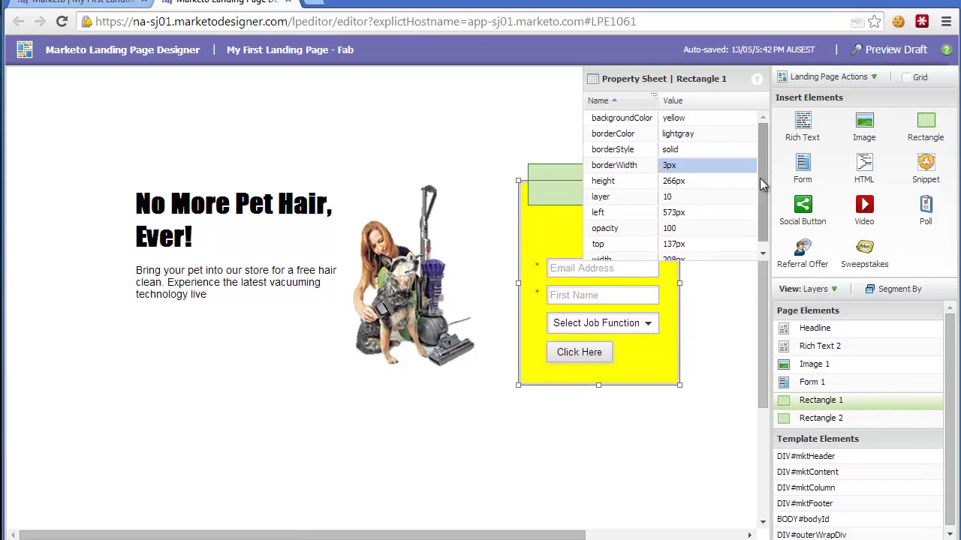
pyautogui.moveTo(759, 177); pyautogui.dragTo(757, 213)
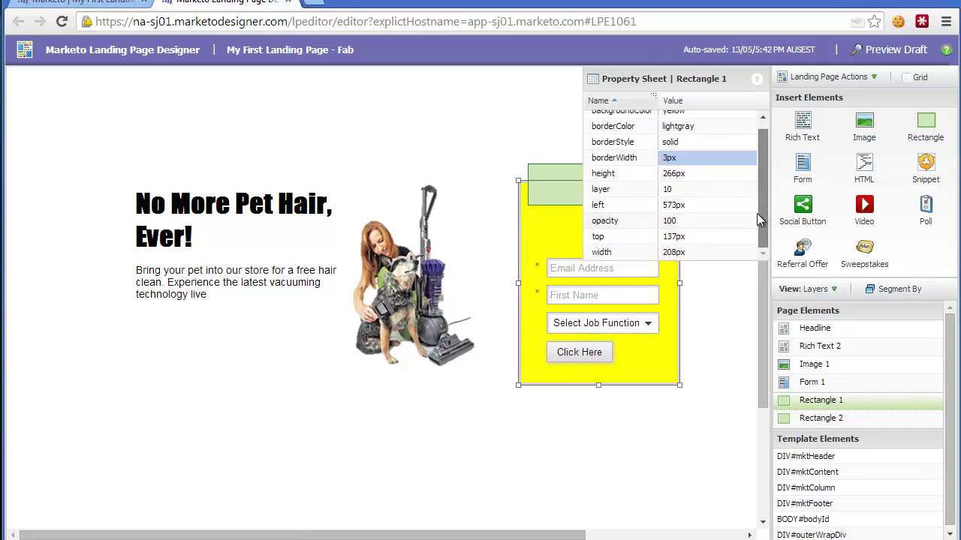
pyautogui.click(677, 192)
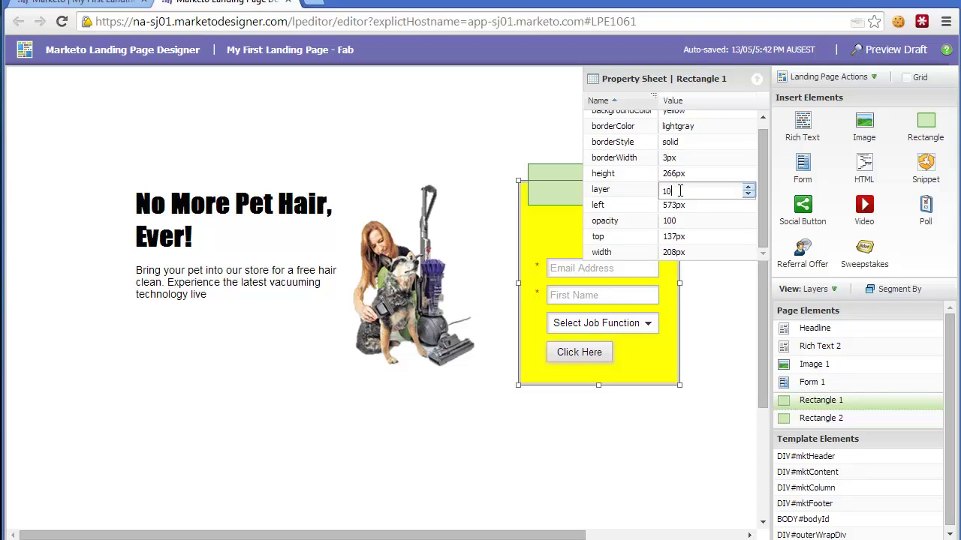
pyautogui.moveTo(679, 190); pyautogui.dragTo(650, 196)
pyautogui.write('1')
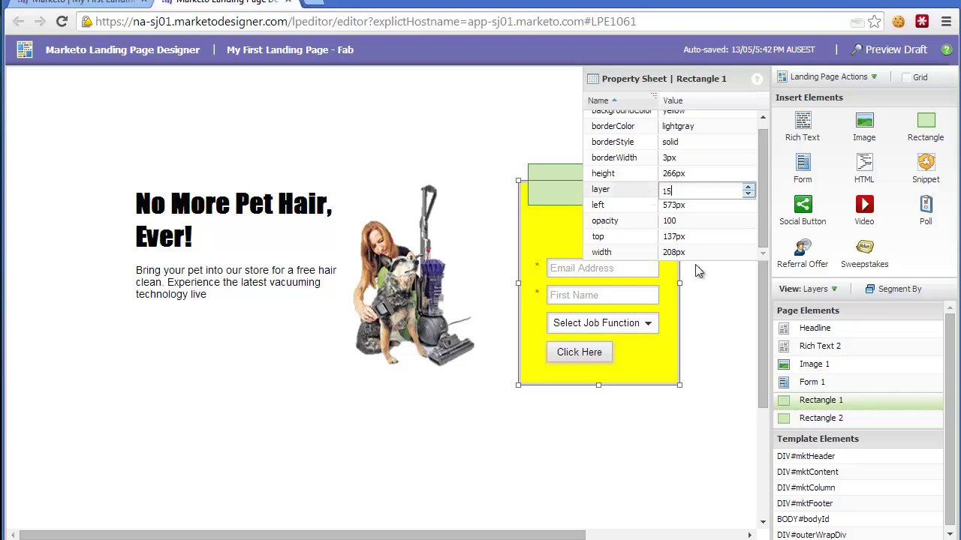
pyautogui.click(548, 190)
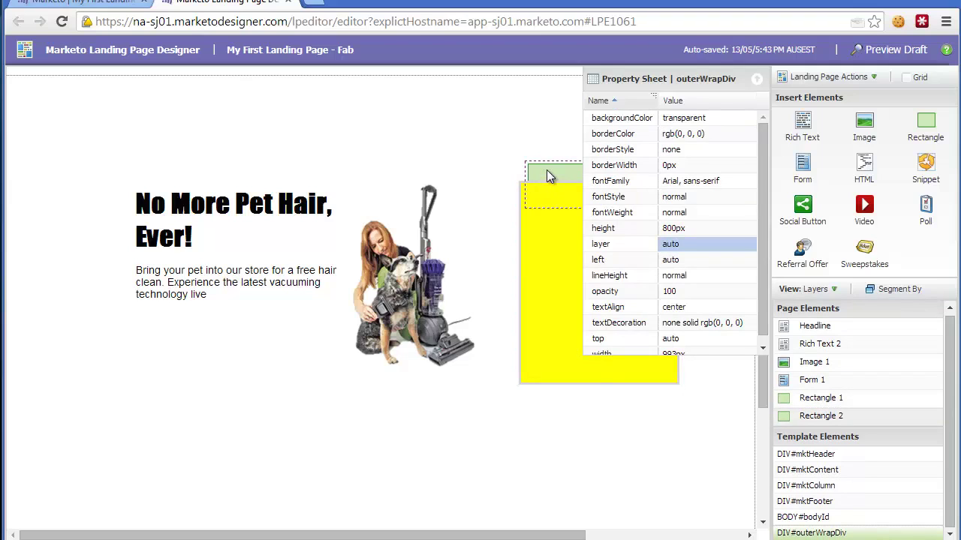
# Lower the yellow rectangle's layer value to put it back behind the form and the second rectangle.
pyautogui.click(542, 213)
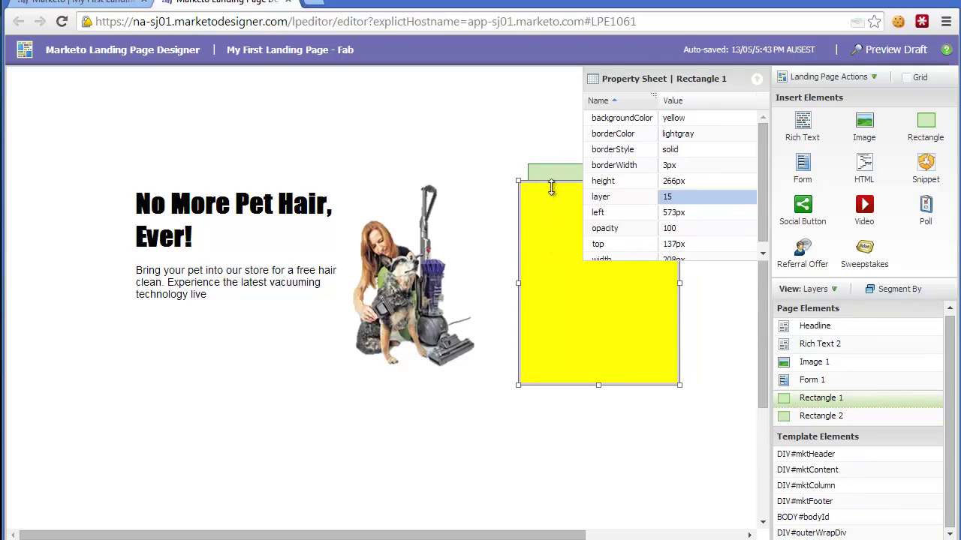
pyautogui.click(706, 198)
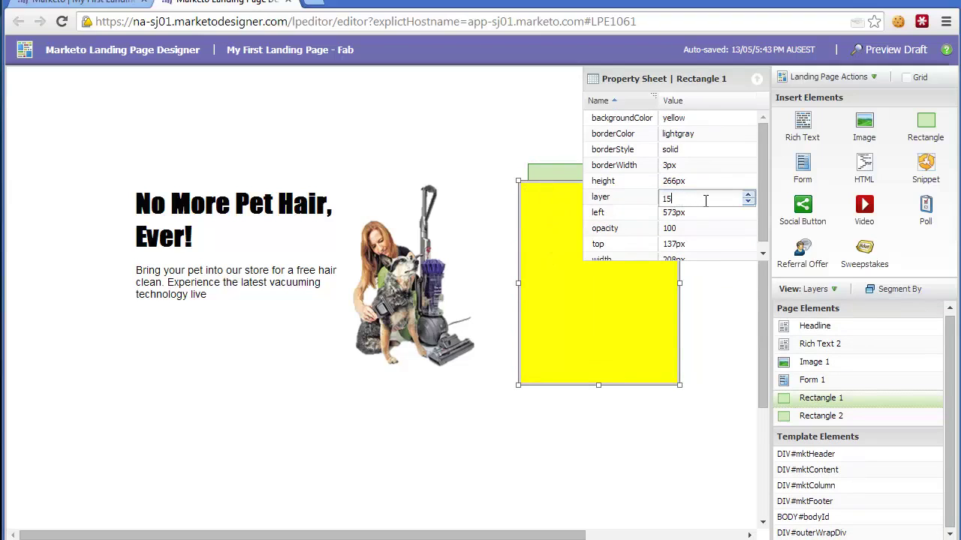
pyautogui.click(440, 146)
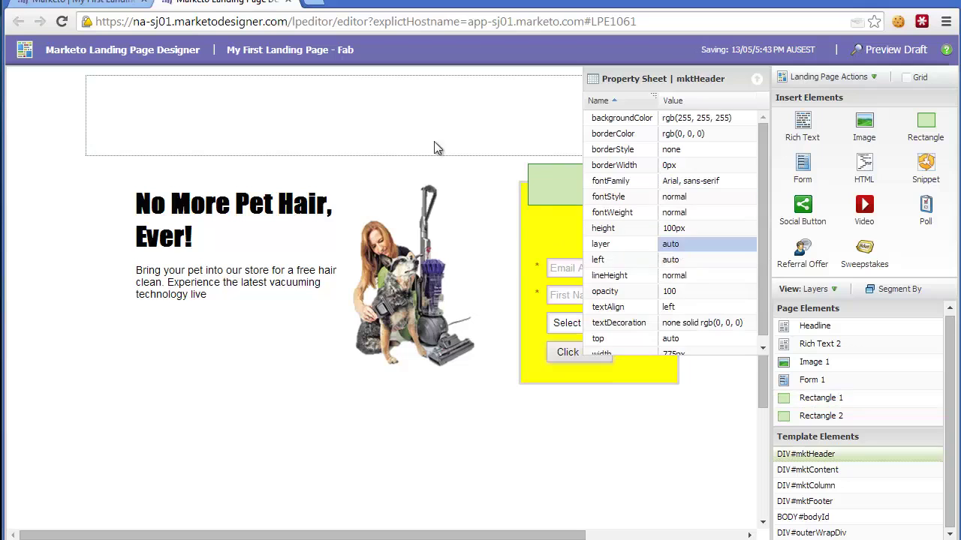
# Move the second rectangle down onto the upper part of the yellow rectangle and set its background color to black.
pyautogui.click(554, 193)
pyautogui.moveTo(553, 195); pyautogui.dragTo(547, 217)
pyautogui.click(717, 122)
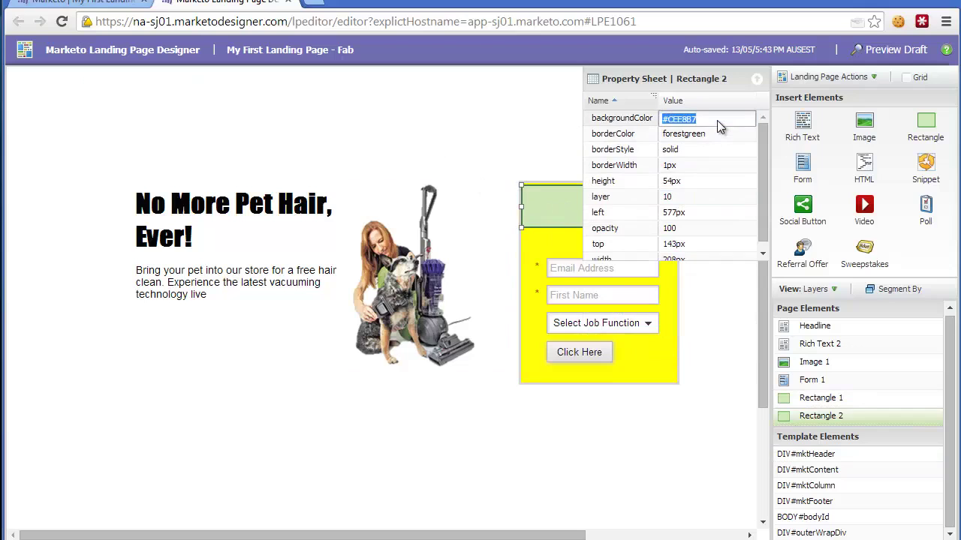
pyautogui.write('black')
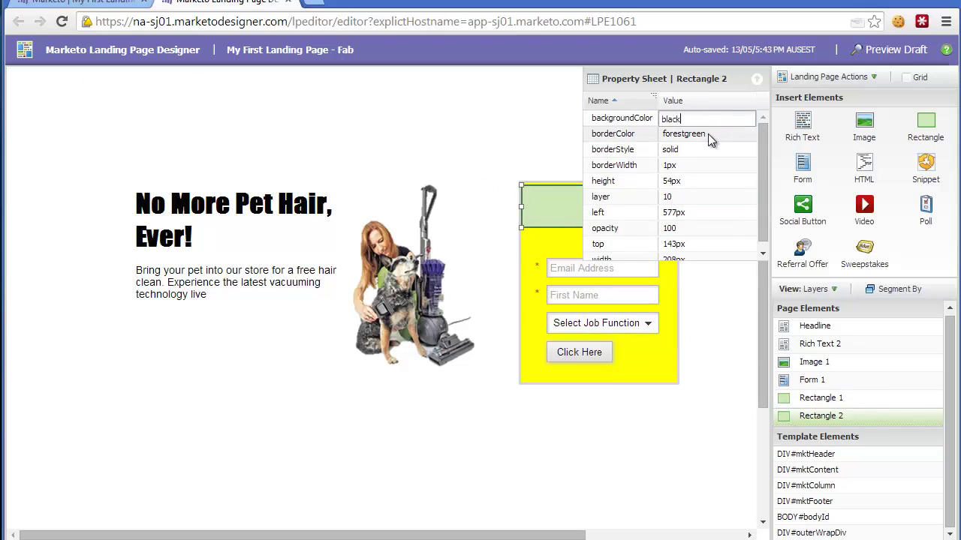
pyautogui.click(670, 152)
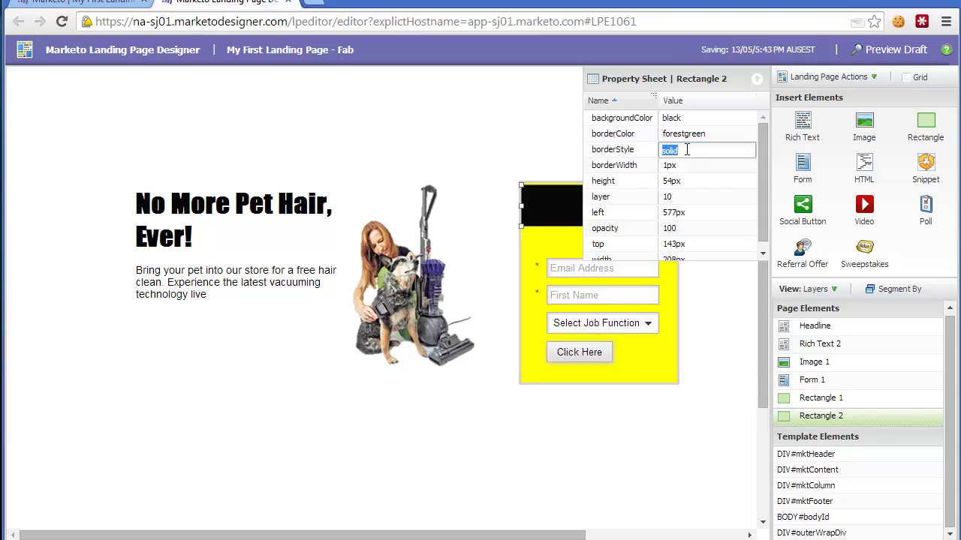
pyautogui.click(489, 136)
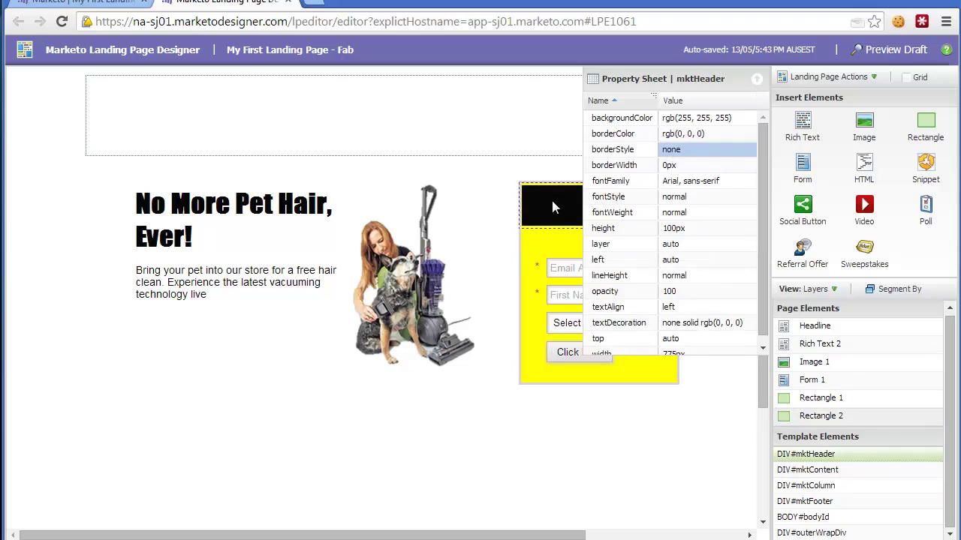
# Reposition and resize the black rectangle so it spans the yellow rectangle's width and lines up with its upper edge.
pyautogui.click(759, 79)
pyautogui.click(635, 202)
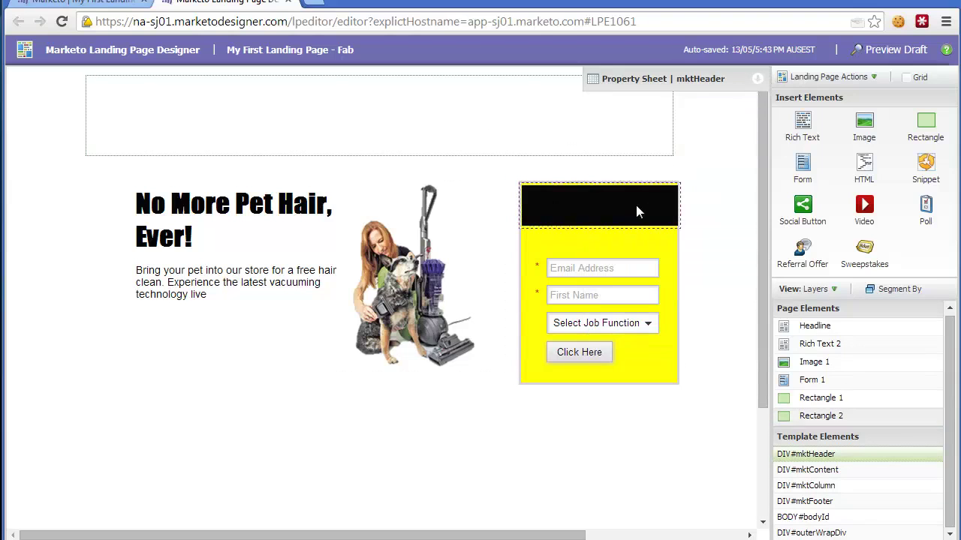
pyautogui.moveTo(631, 203); pyautogui.dragTo(636, 215)
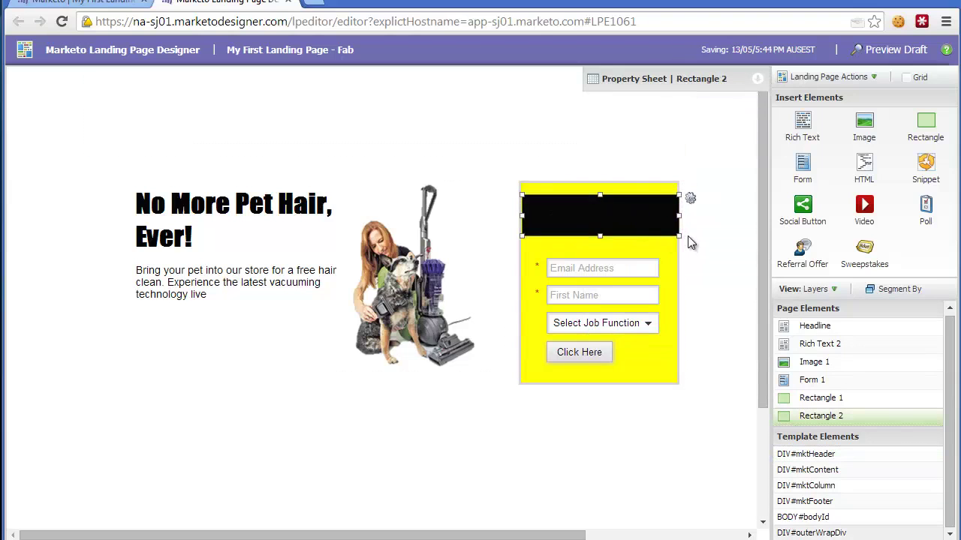
pyautogui.moveTo(680, 237); pyautogui.dragTo(698, 232)
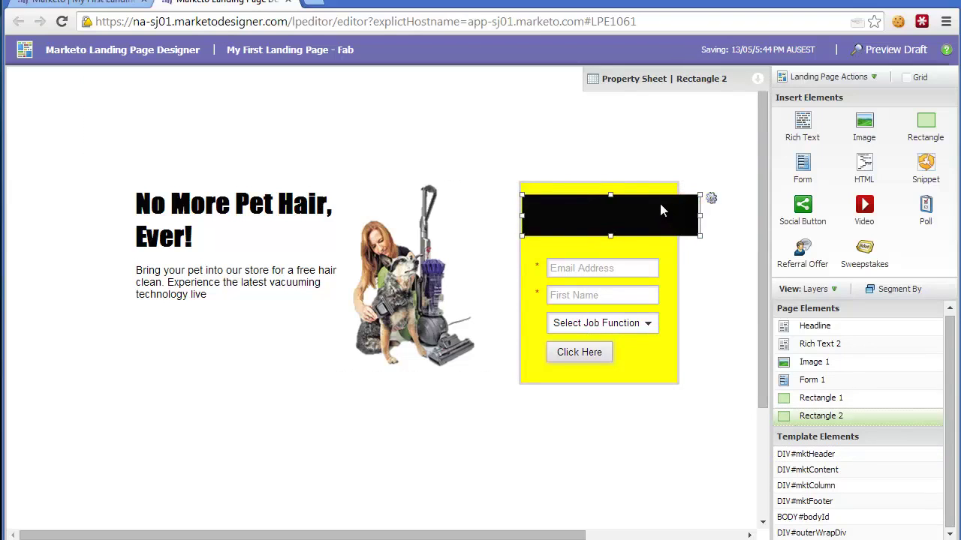
pyautogui.moveTo(659, 201); pyautogui.dragTo(661, 196)
pyautogui.moveTo(694, 224)
pyautogui.mouseDown()
pyautogui.moveTo(661, 225)
pyautogui.moveTo(680, 223)
pyautogui.mouseUp()
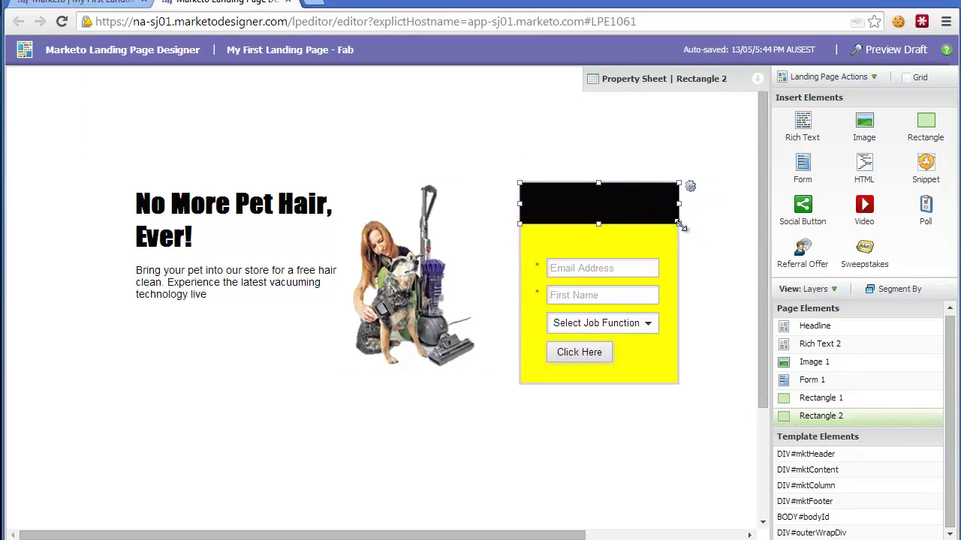
pyautogui.click(574, 203)
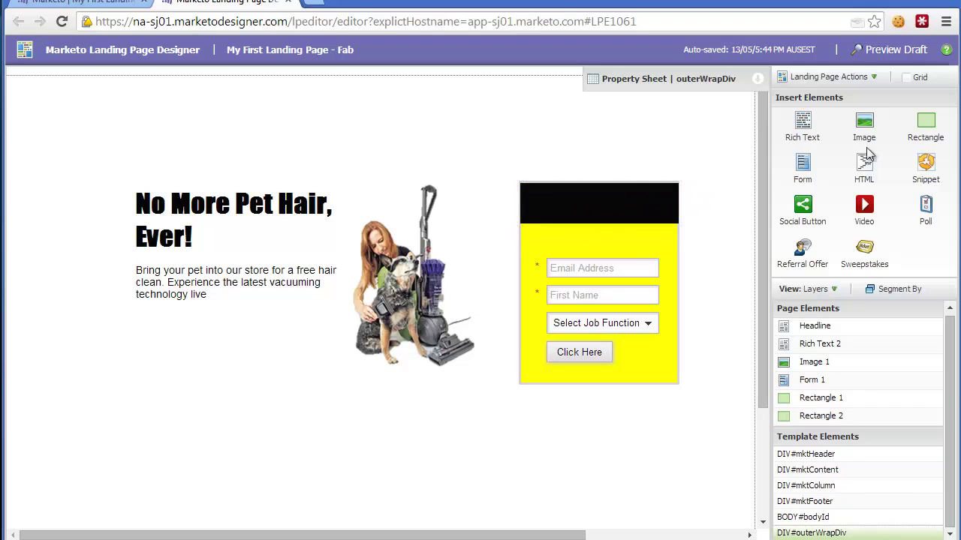
# Add a rich text element over the black bar reading "Book Your Spot" in bold at 20px.
pyautogui.moveTo(804, 120); pyautogui.dragTo(571, 193)
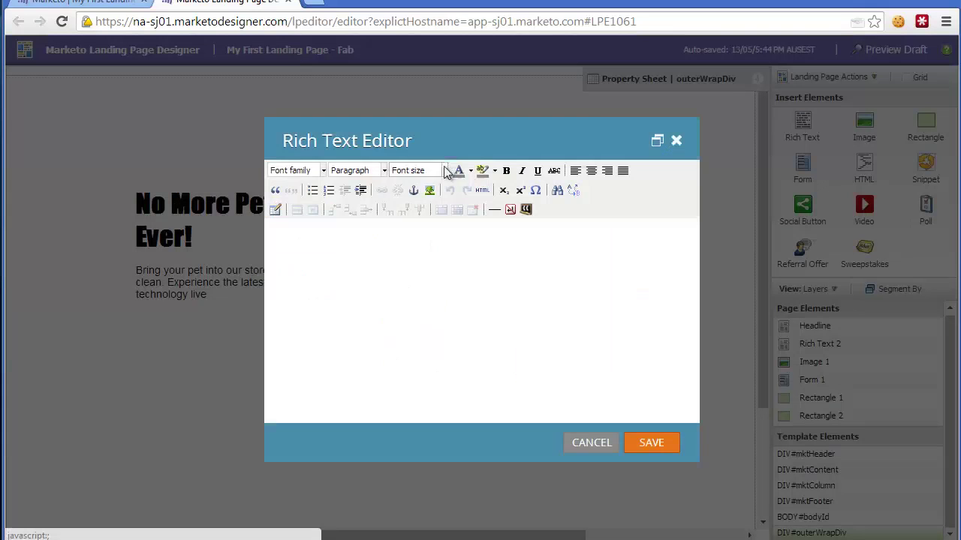
pyautogui.write('Book Your Spot')
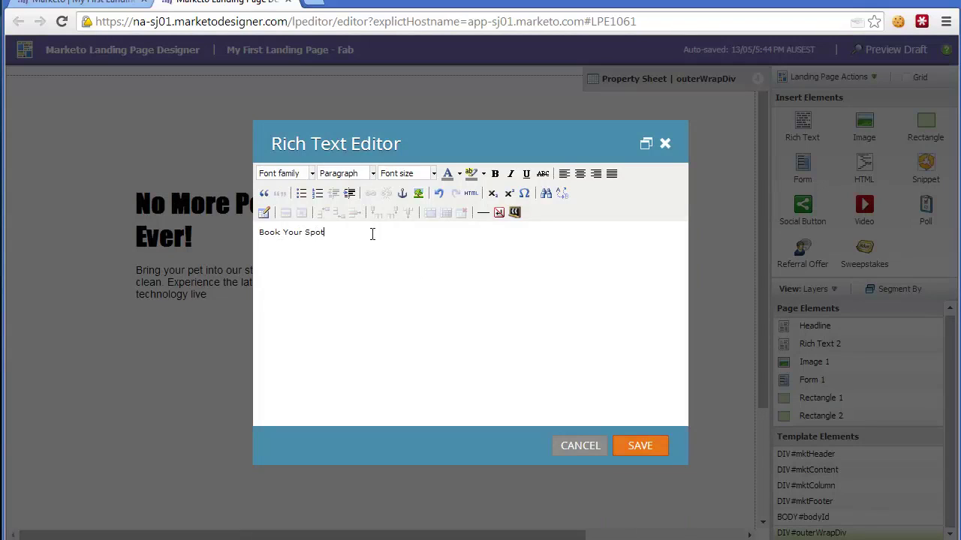
pyautogui.tripleClick(390, 234)
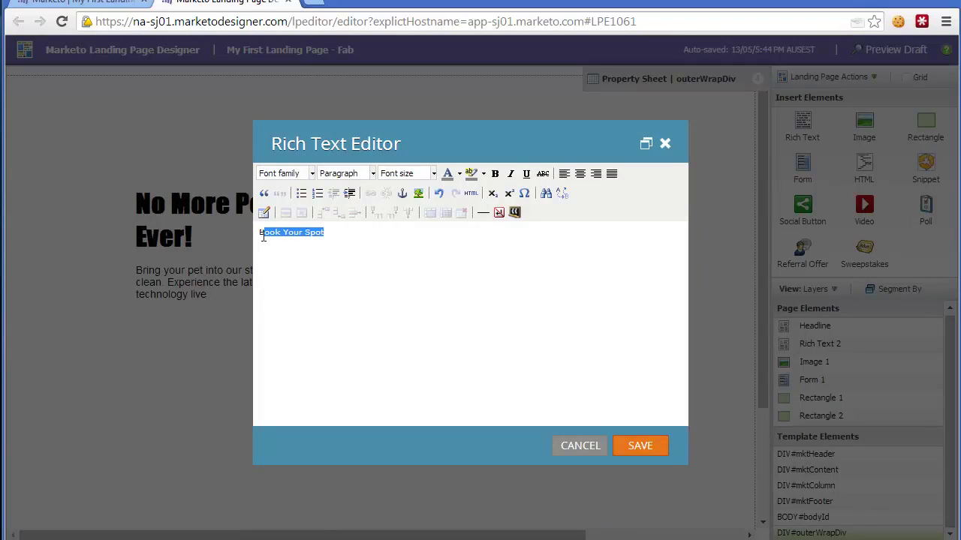
pyautogui.click(495, 174)
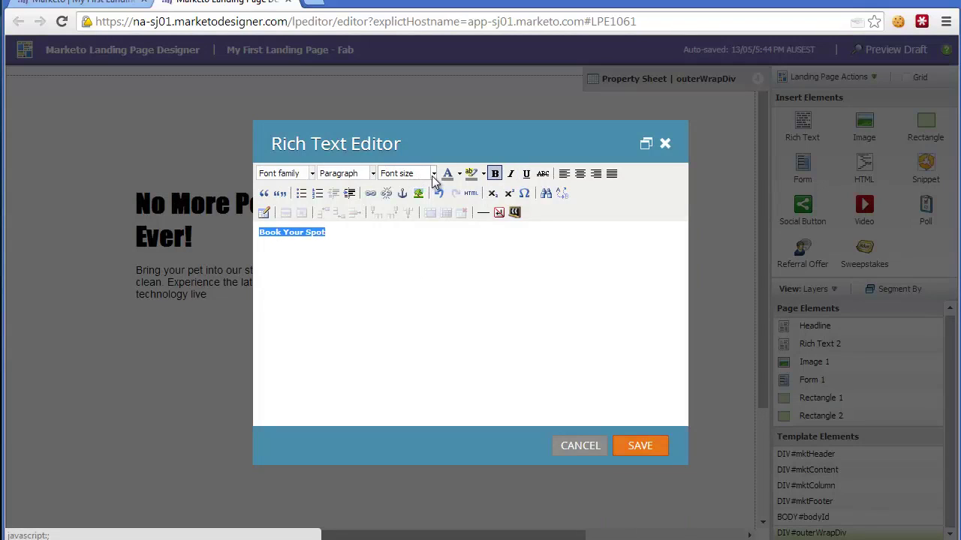
pyautogui.click(434, 174)
pyautogui.scroll(-3, 419, 284)
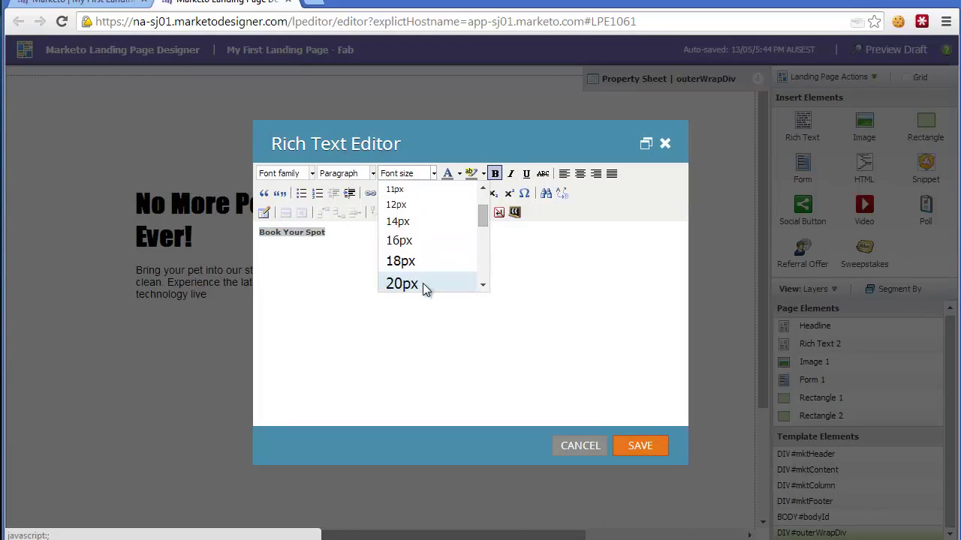
pyautogui.click(421, 285)
# Color the "Book Your Spot" text white and save the rich text element.
pyautogui.click(465, 178)
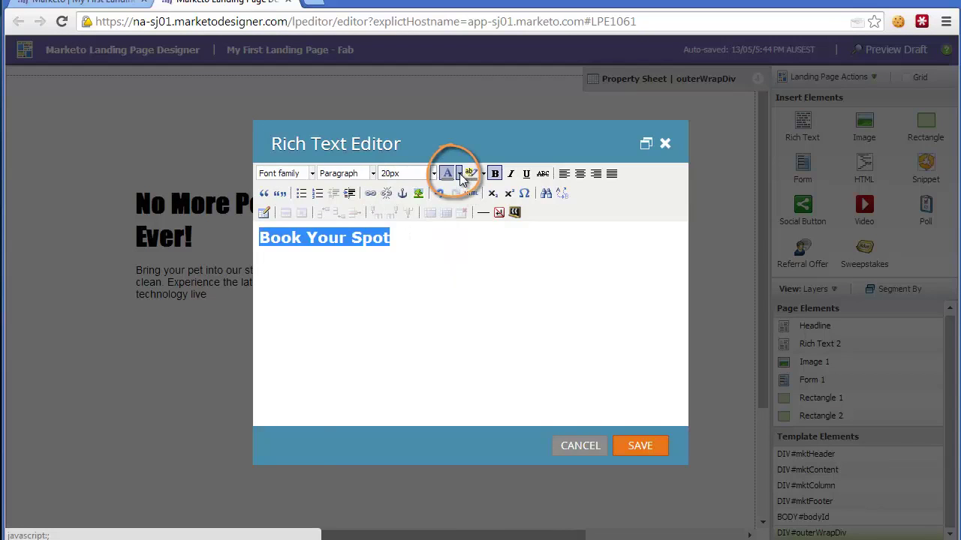
pyautogui.press('Delete')
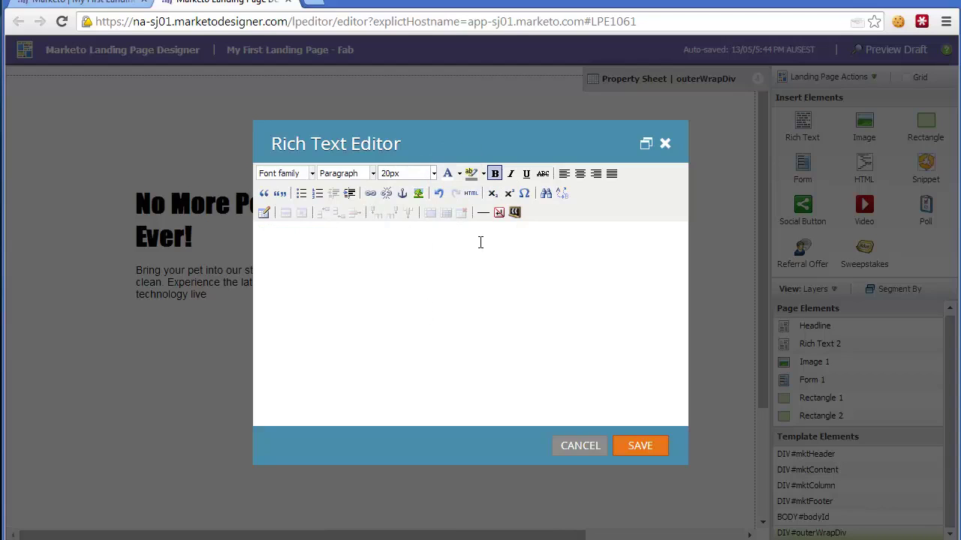
pyautogui.moveTo(390, 237); pyautogui.dragTo(259, 232)
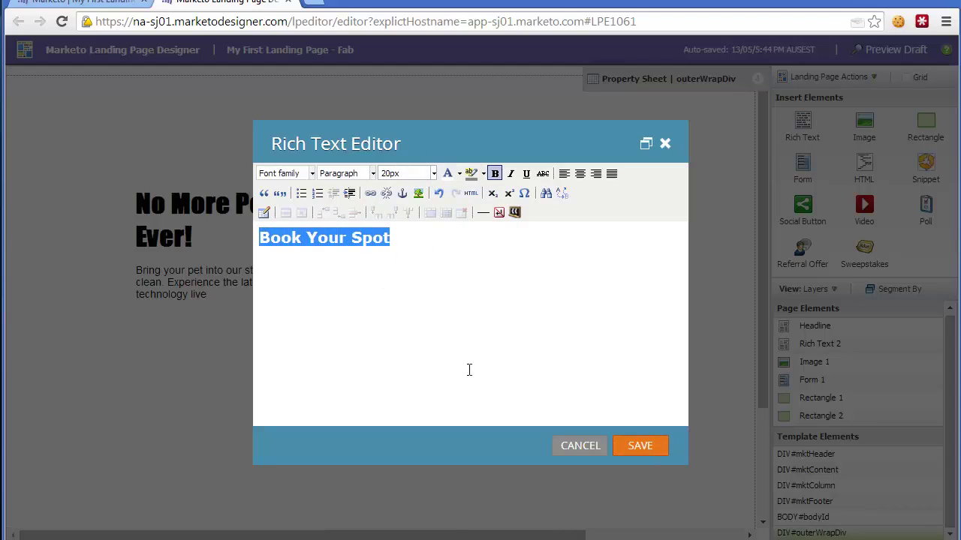
pyautogui.click(651, 448)
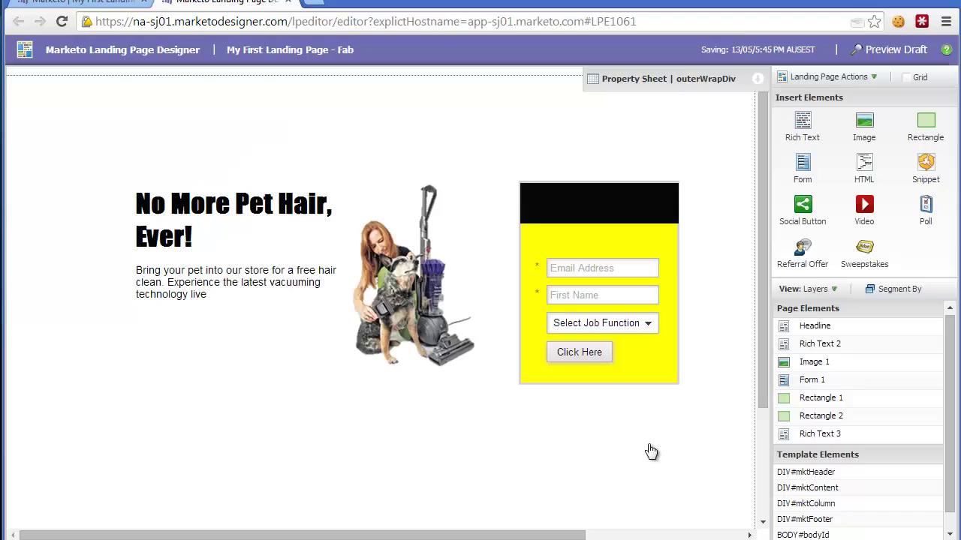
# Center the "Book Your Spot" text within the black bar and shift the form slightly up inside the yellow rectangle.
pyautogui.click(584, 203)
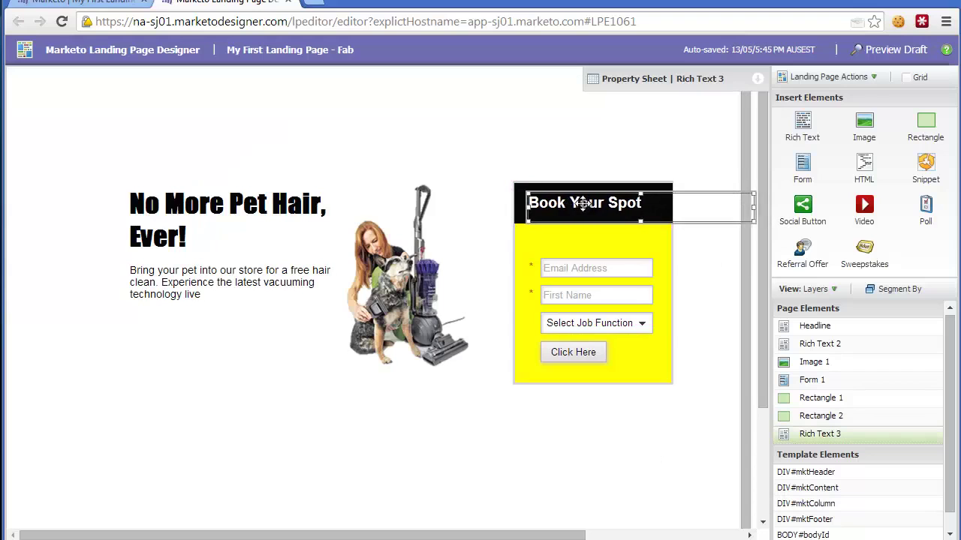
pyautogui.moveTo(583, 202); pyautogui.dragTo(588, 202)
pyautogui.click(510, 143)
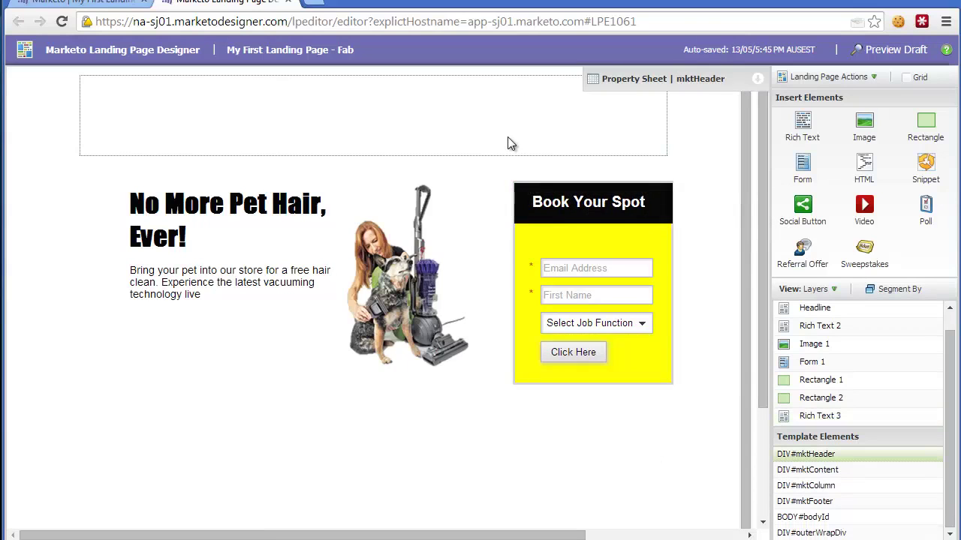
pyautogui.moveTo(592, 286); pyautogui.dragTo(590, 279)
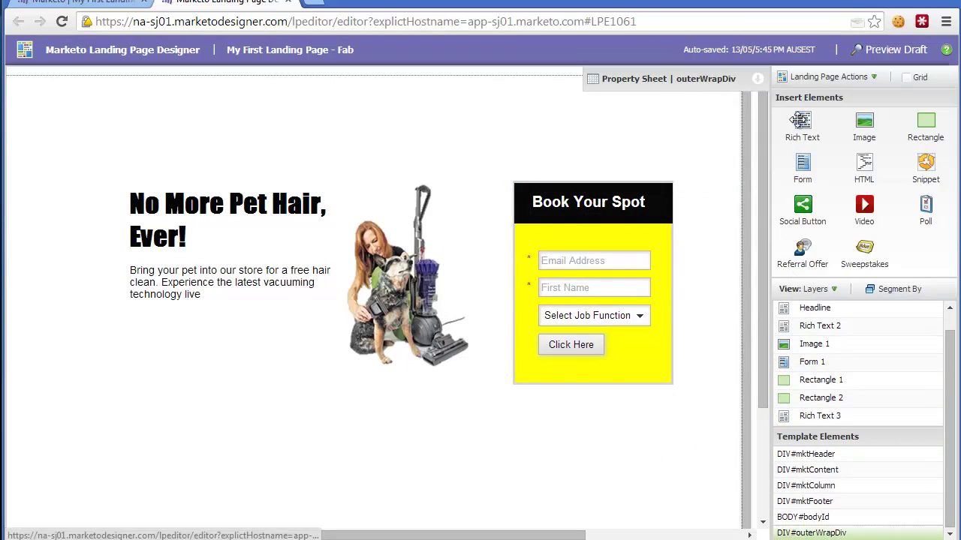
pyautogui.moveTo(800, 121); pyautogui.dragTo(619, 369)
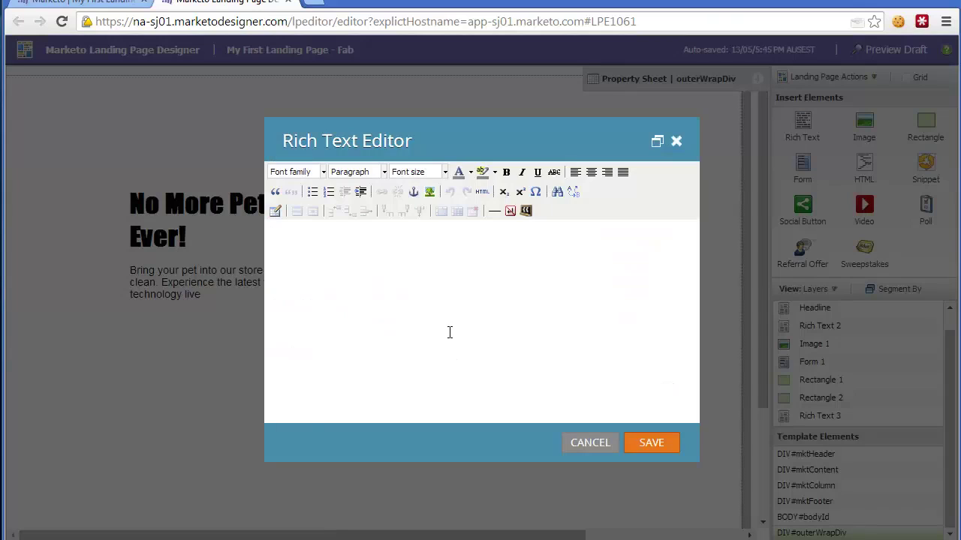
pyautogui.write('We value your privacy')
pyautogui.hotkey('ctrl', 'a')
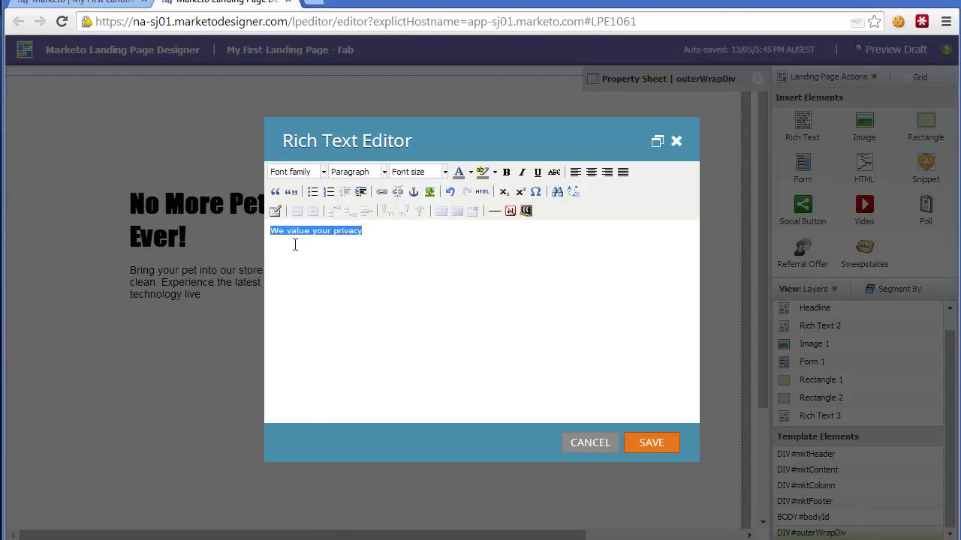
pyautogui.click(382, 193)
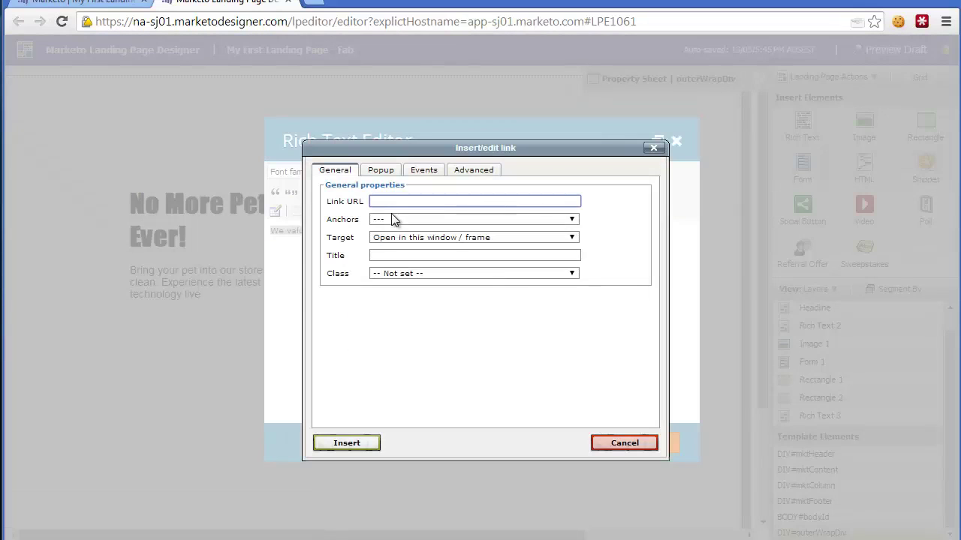
pyautogui.write('http://hoosharketing.com.au/privacy')
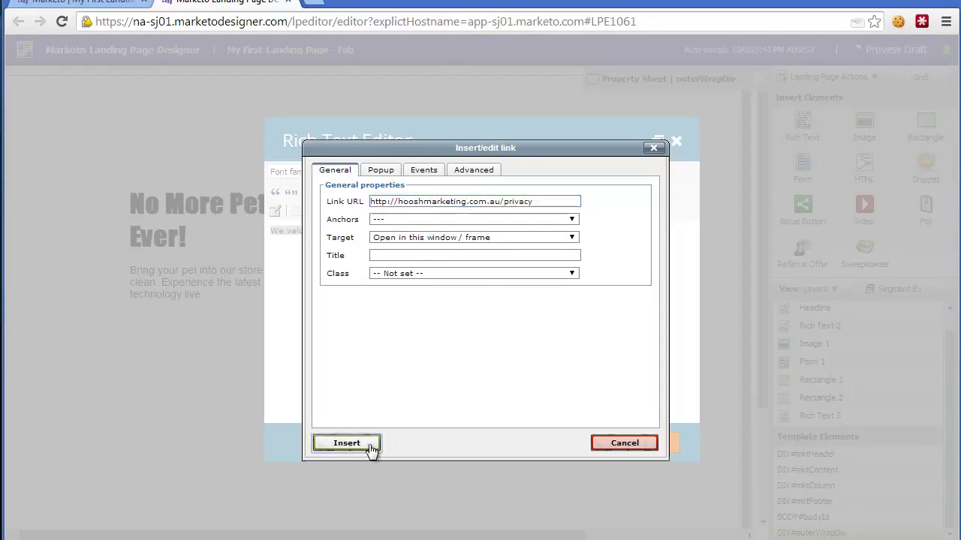
pyautogui.click(371, 447)
pyautogui.click(651, 443)
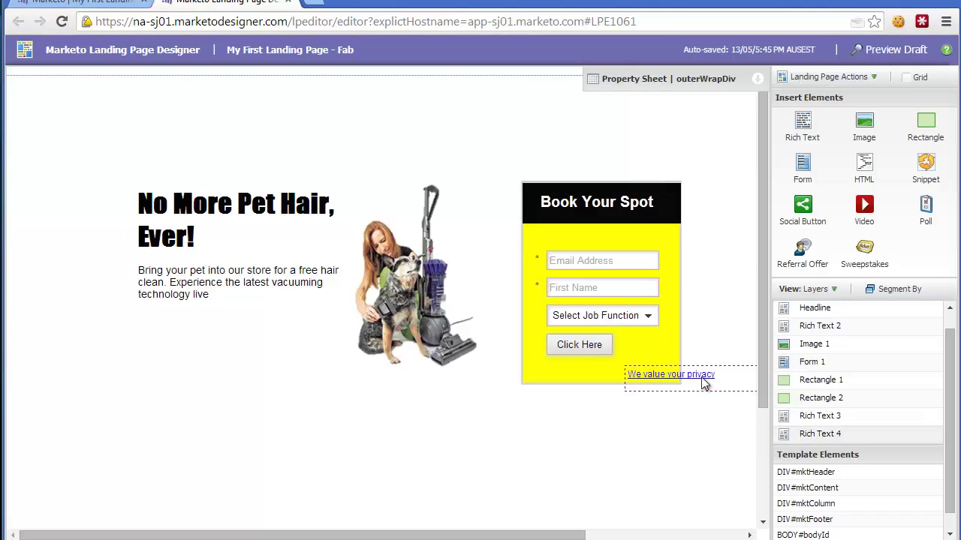
# Move the "We value your privacy" link inside the yellow rectangle, just below the form's button.
pyautogui.click(705, 378)
pyautogui.moveTo(706, 378); pyautogui.dragTo(664, 370)
pyautogui.click(713, 321)
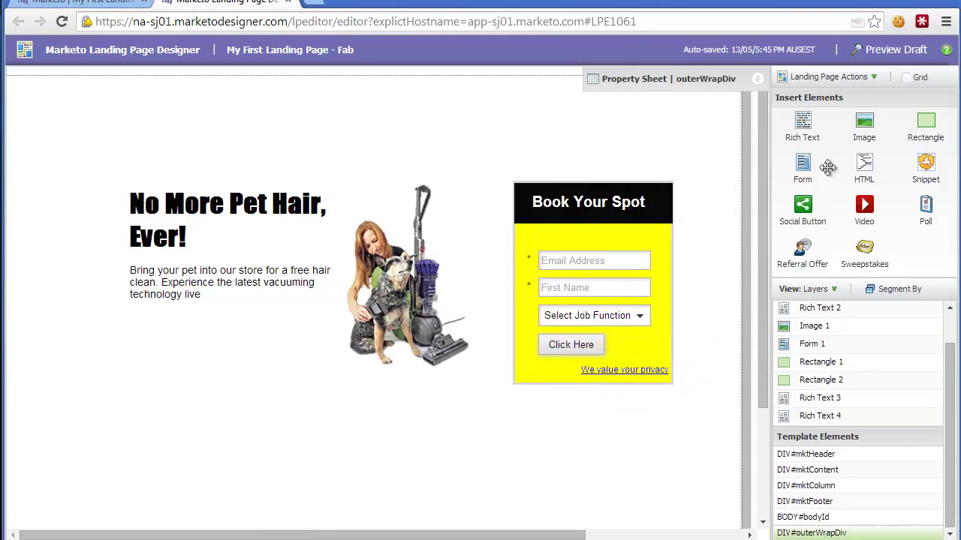
# Add a rich text element with the 14px bullets "Patented Filtering Technology", "No bags to buy" and "No loss of suction", and save it.
pyautogui.moveTo(803, 120); pyautogui.dragTo(189, 345)
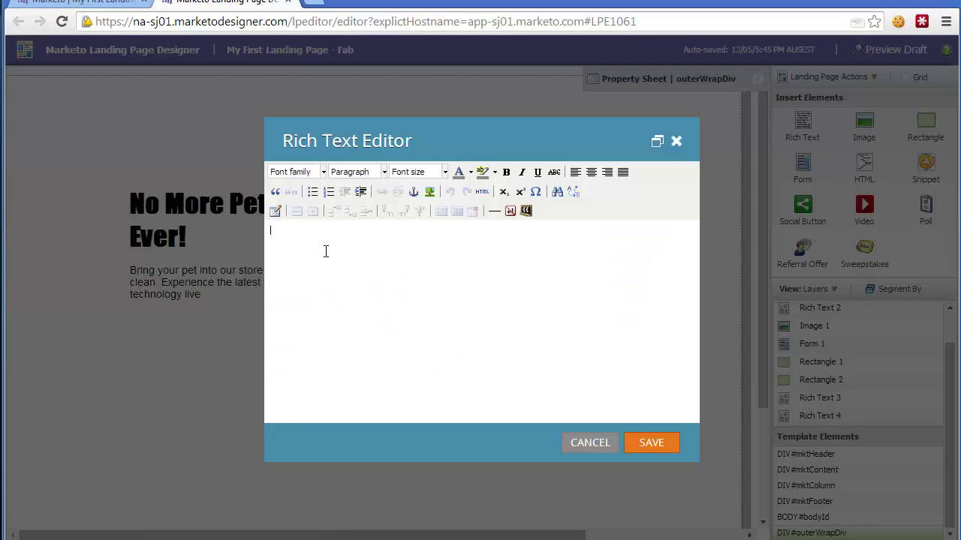
pyautogui.write('Patented Filtering Technology No bags to buy No loss of suction')
pyautogui.hotkey('ctrl', 'a')
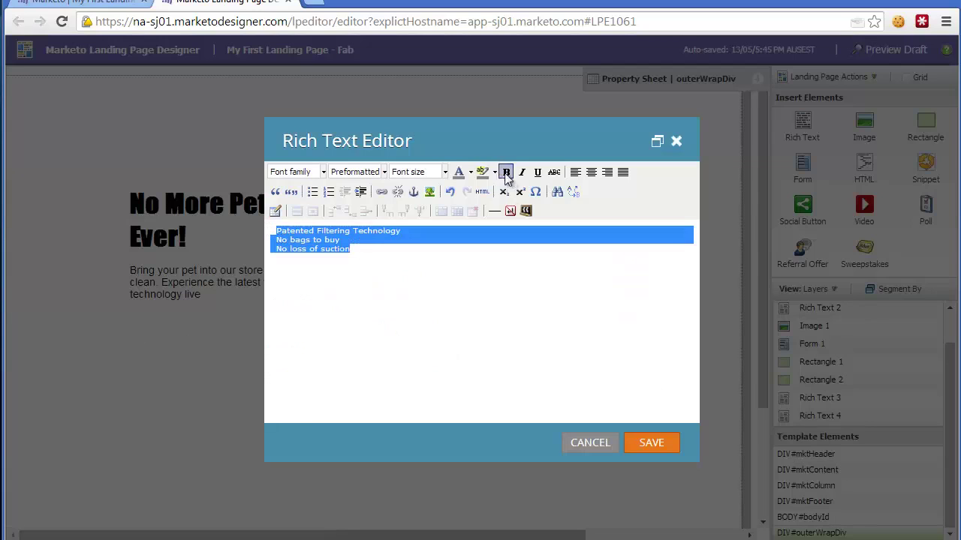
pyautogui.click(312, 191)
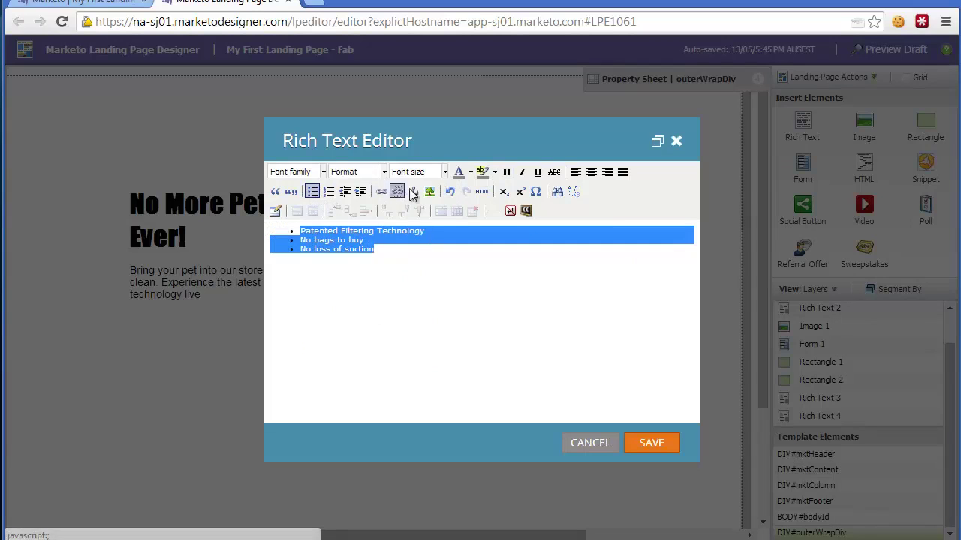
pyautogui.click(444, 172)
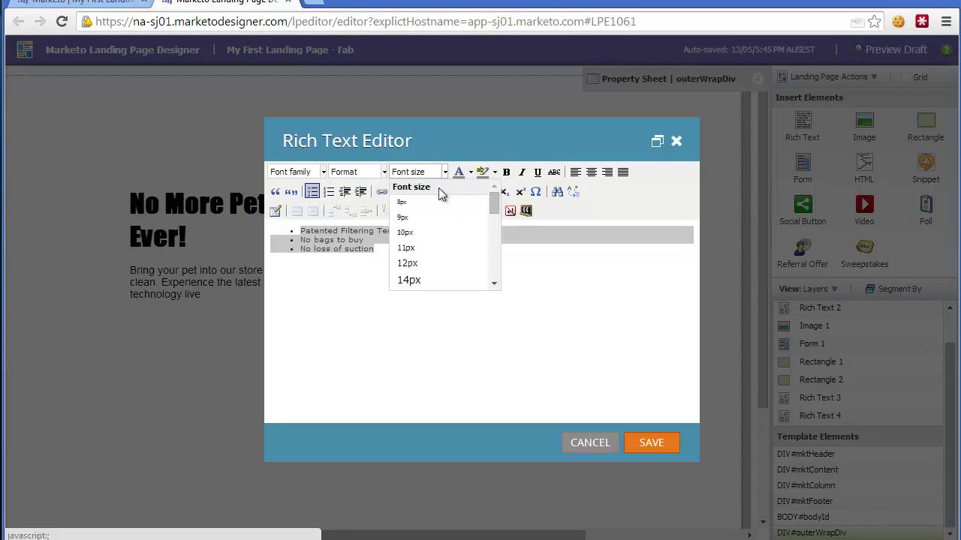
pyautogui.click(425, 278)
pyautogui.click(657, 444)
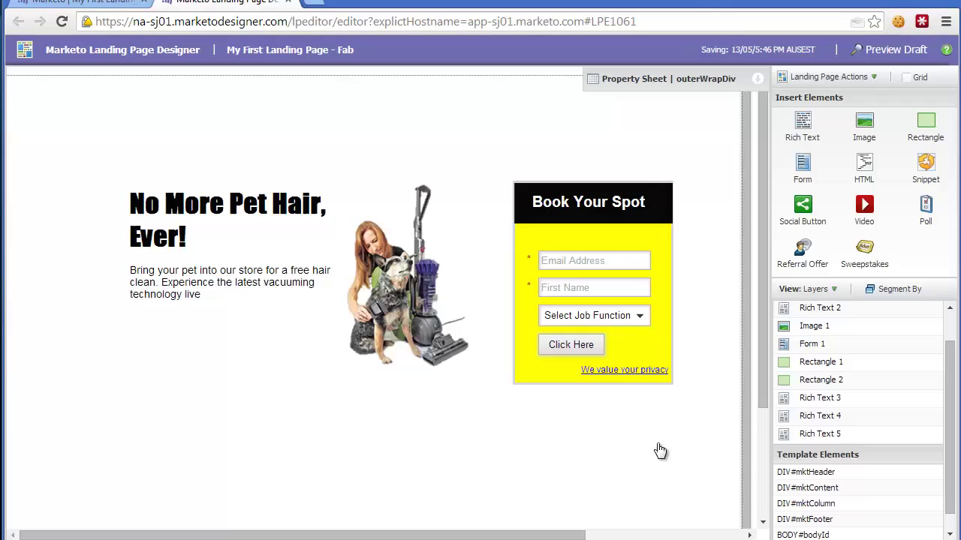
# Position the bullet list below the body text, roughly aligned with the headline's left edge, and deselect it.
pyautogui.moveTo(227, 345); pyautogui.dragTo(214, 350)
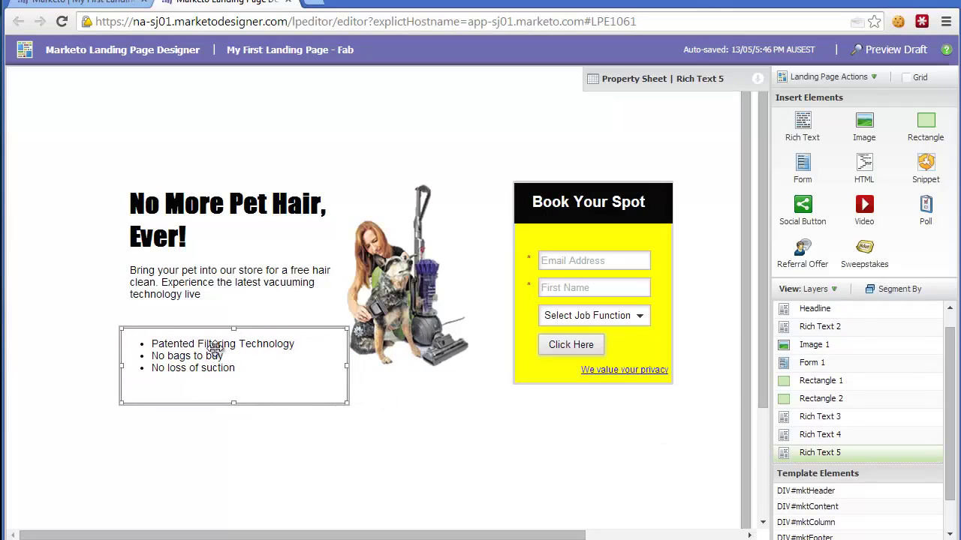
pyautogui.click(387, 422)
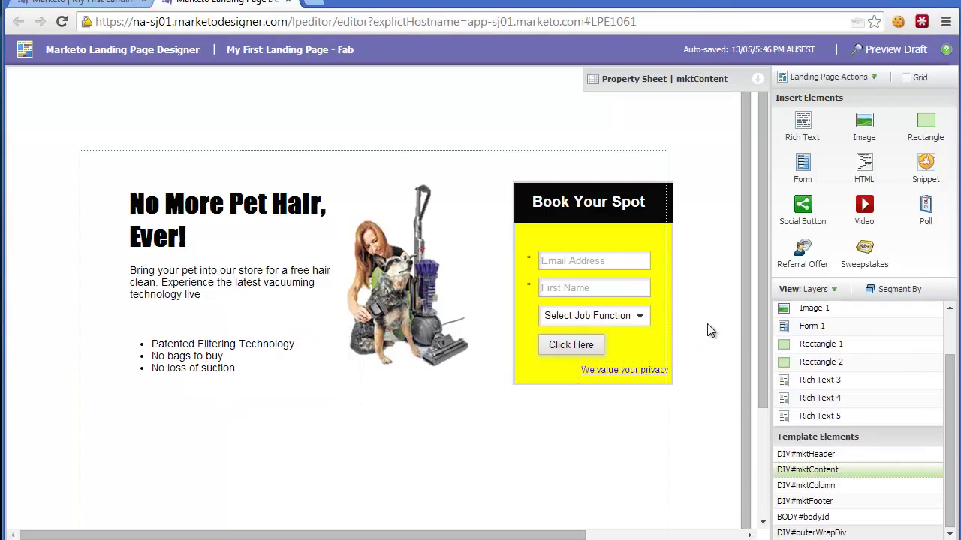
pyautogui.click(719, 299)
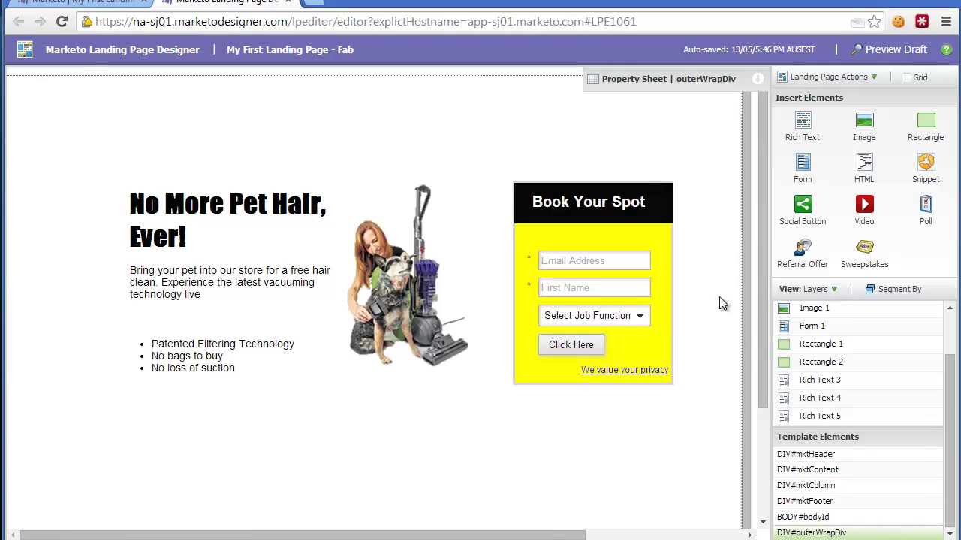
# Preview the draft landing page and return to editing it.
pyautogui.click(895, 54)
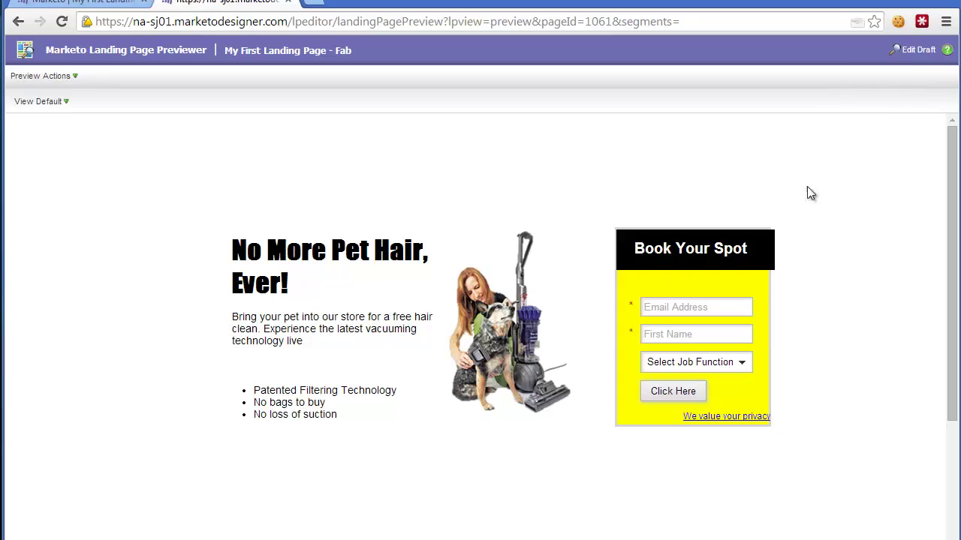
pyautogui.click(912, 53)
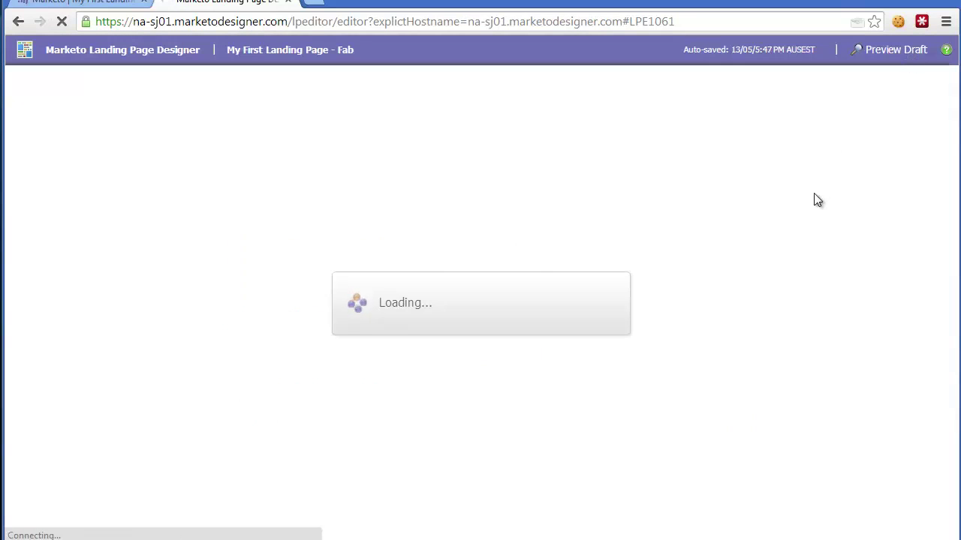
# Shift the "We value your privacy" link left within the yellow rectangle and narrow the black bar slightly.
pyautogui.click(619, 372)
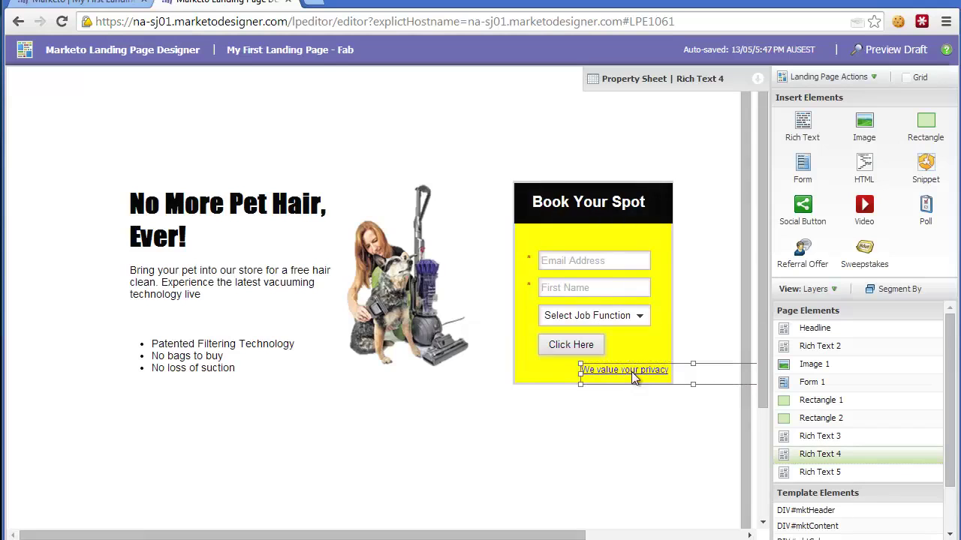
pyautogui.click(629, 217)
pyautogui.click(660, 201)
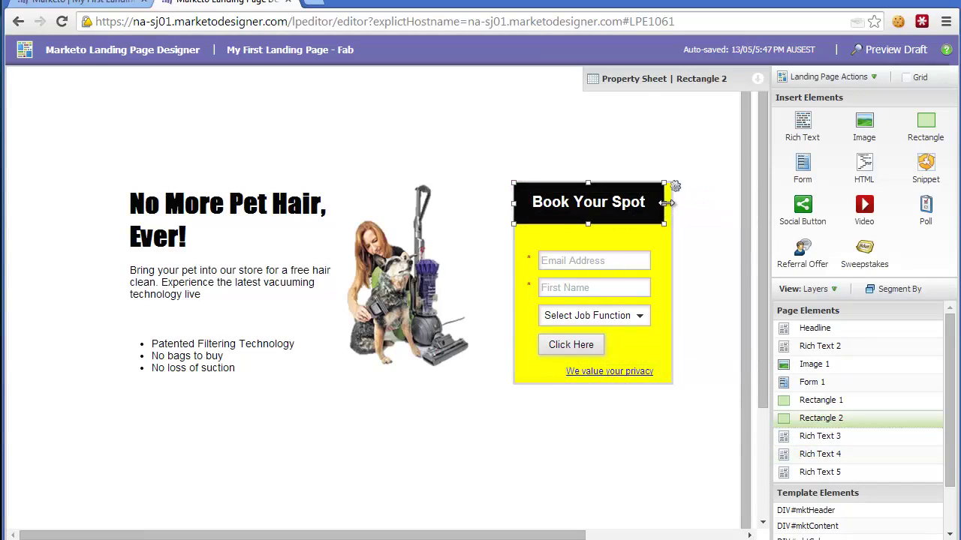
pyautogui.moveTo(666, 203); pyautogui.dragTo(667, 202)
# Preview the draft again to check the black bar and privacy link, and go back to the form in the editor.
pyautogui.click(896, 50)
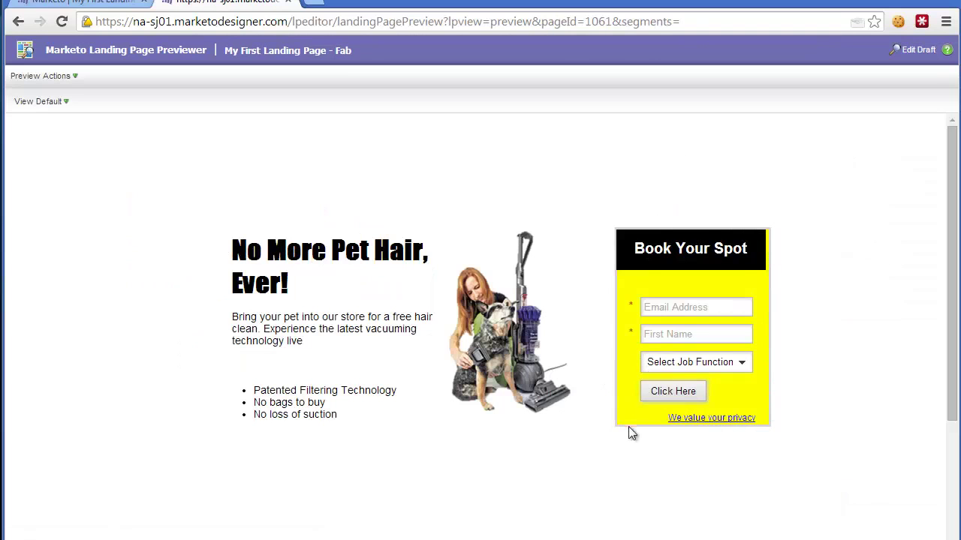
pyautogui.hotkey('alt', 'Left')
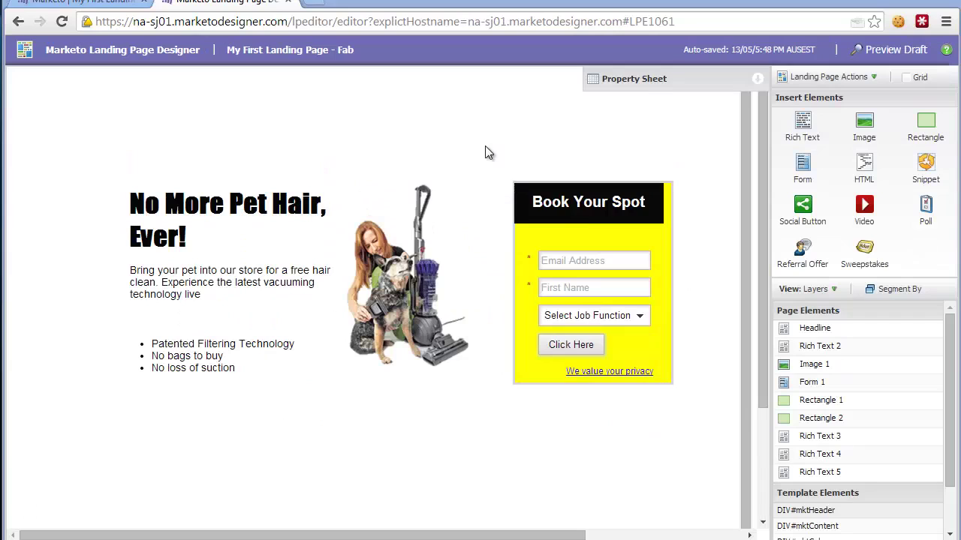
pyautogui.click(596, 286)
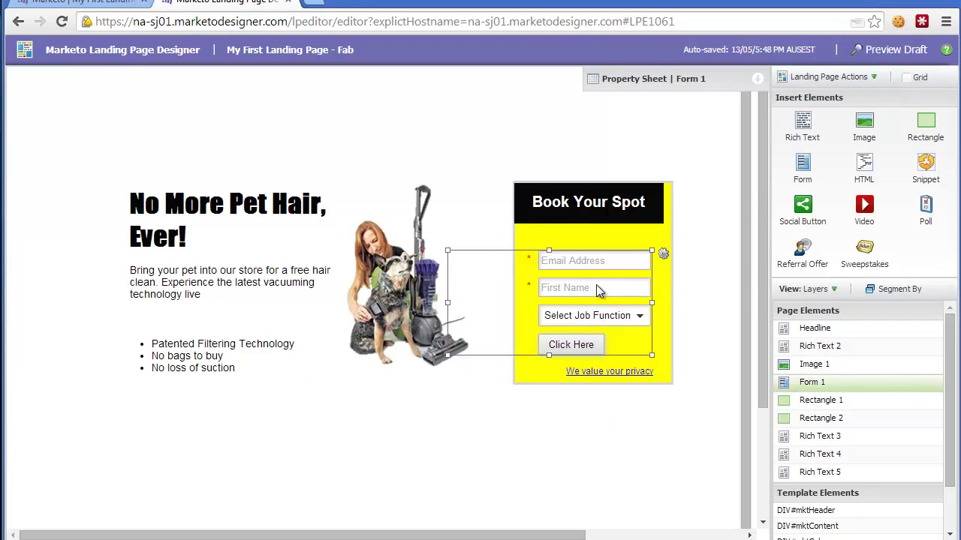
# Open the draft of My First Form for editing from the Training forms in Design Studio.
pyautogui.click(83, 3)
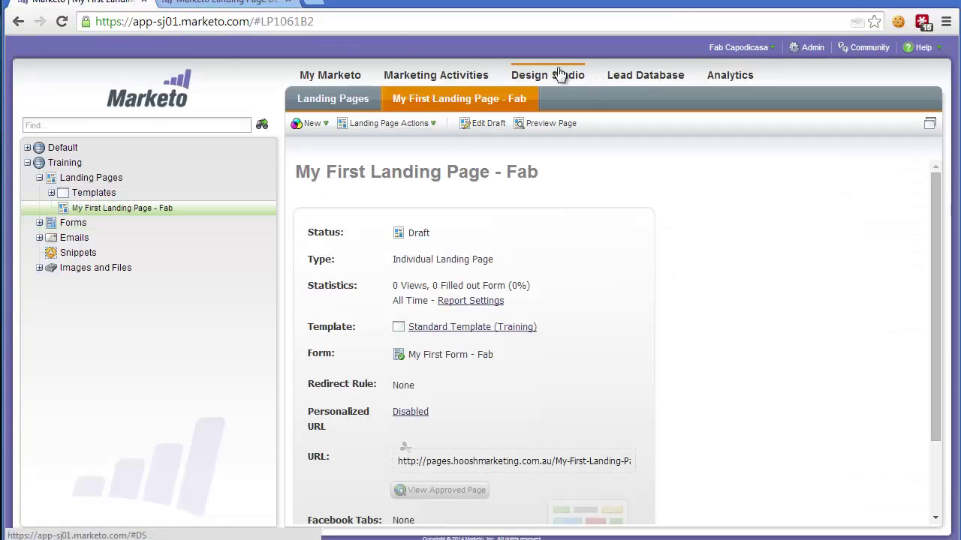
pyautogui.click(73, 223)
pyautogui.click(120, 259)
pyautogui.rightClick(120, 259)
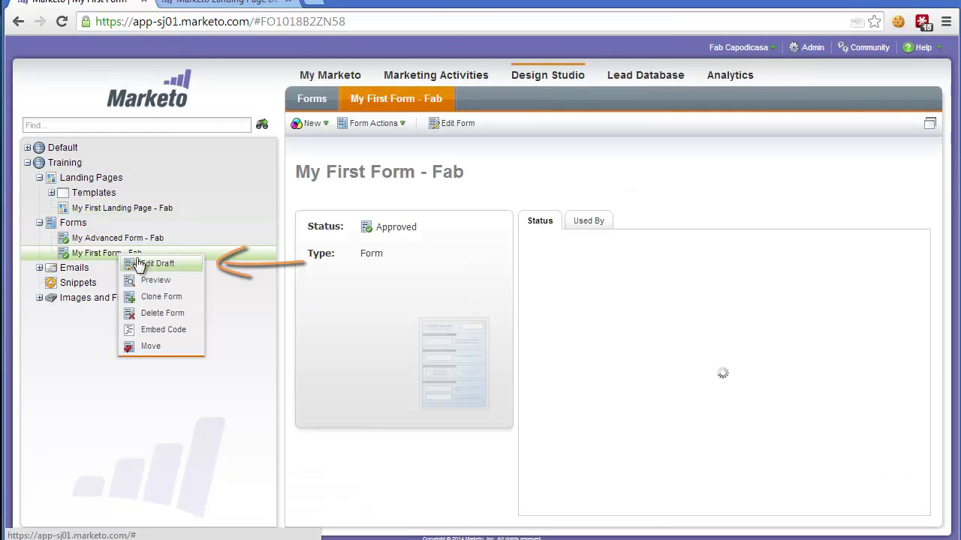
pyautogui.click(146, 267)
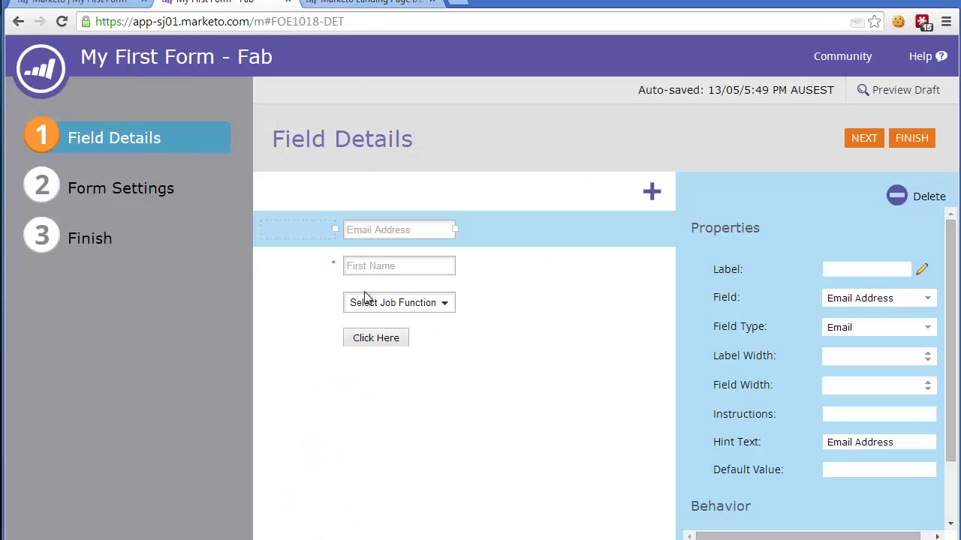
# Set the form's submit button label to "Book Now", and finish, approve and close the form.
pyautogui.click(379, 349)
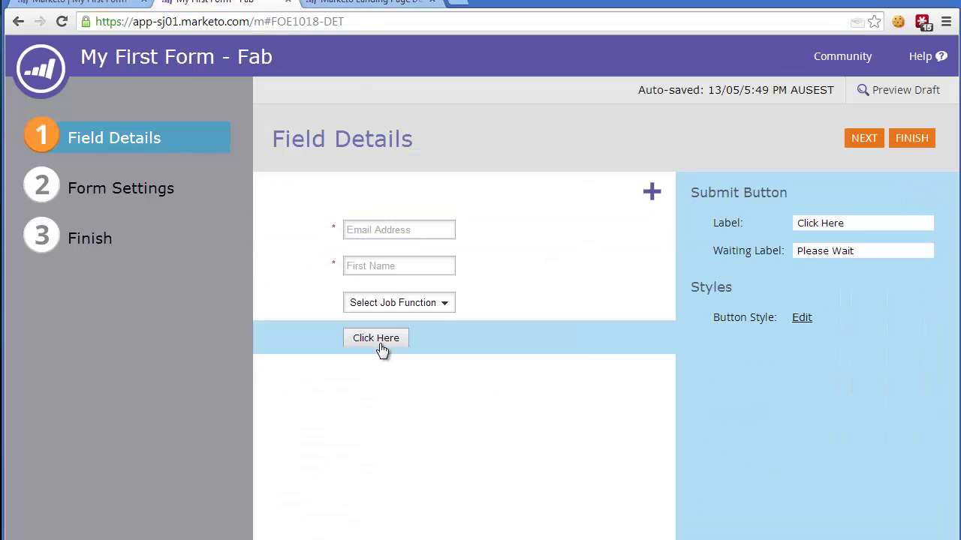
pyautogui.tripleClick(863, 223)
pyautogui.write('Book Now')
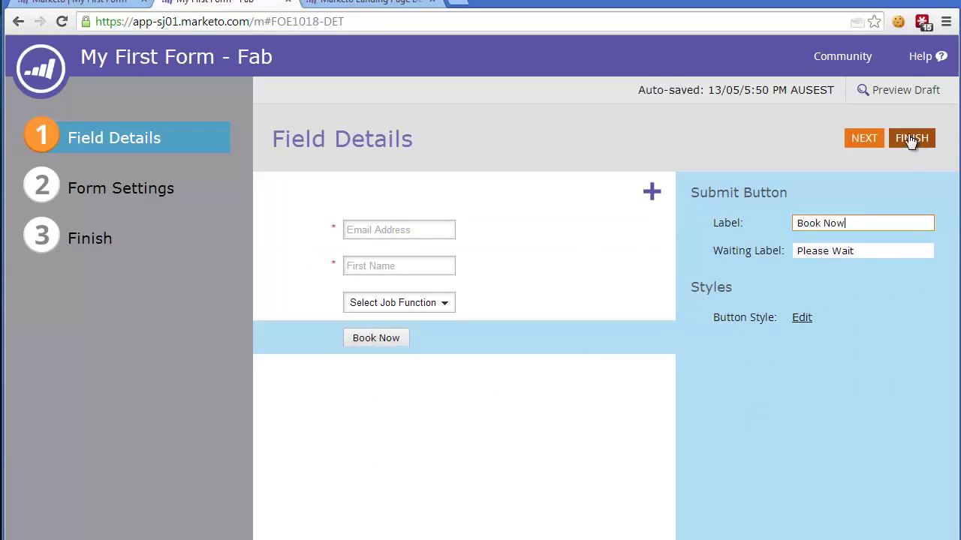
pyautogui.click(914, 139)
pyautogui.click(875, 140)
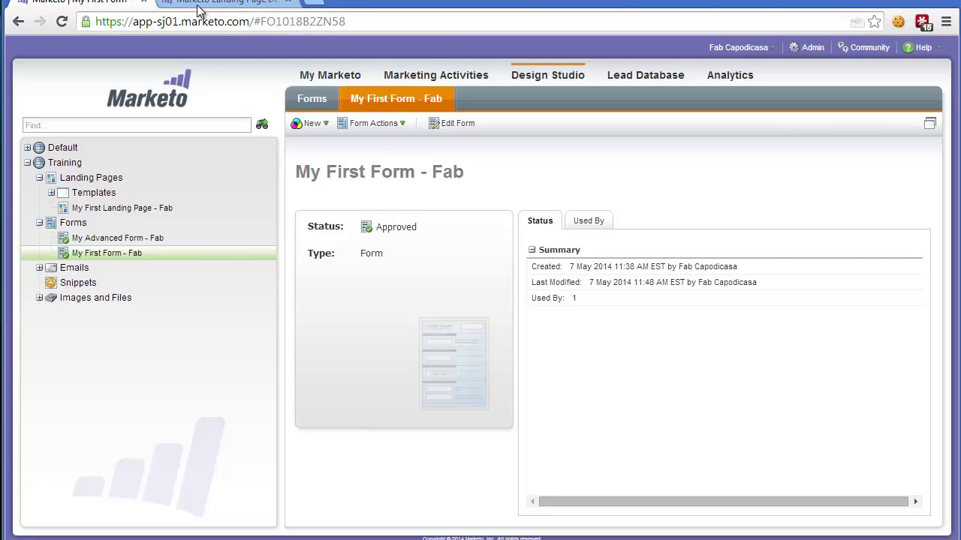
# Reload the landing page in the designer to update its form, and widen the black bar slightly.
pyautogui.click(207, 4)
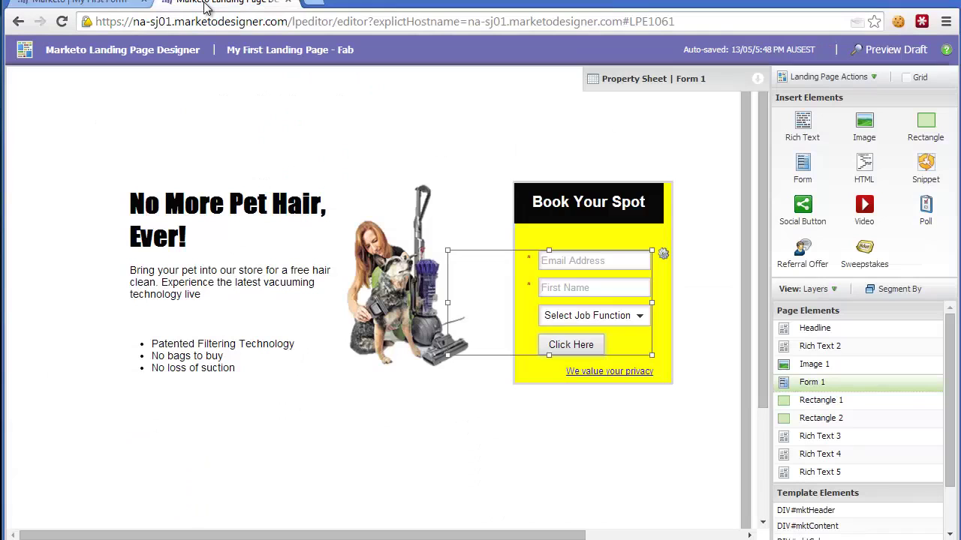
pyautogui.click(61, 21)
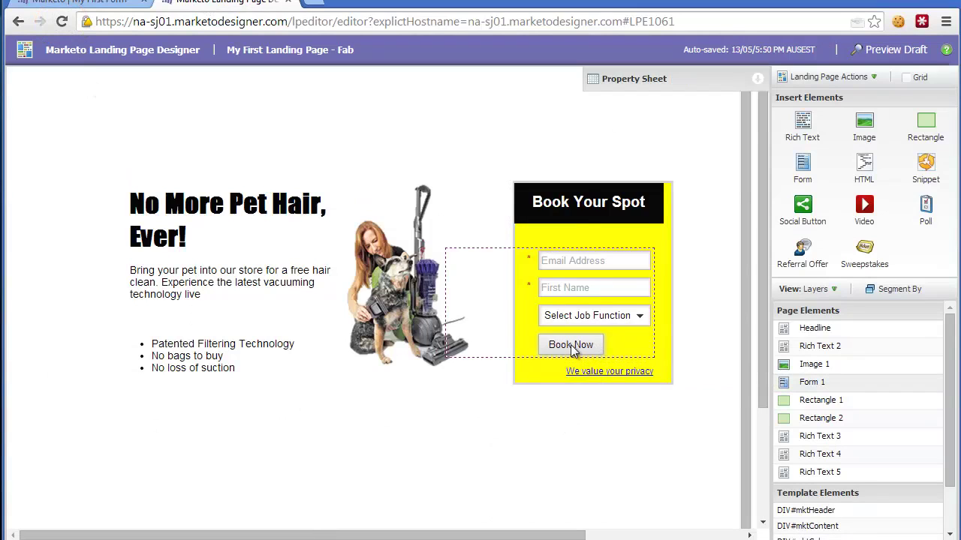
pyautogui.click(653, 209)
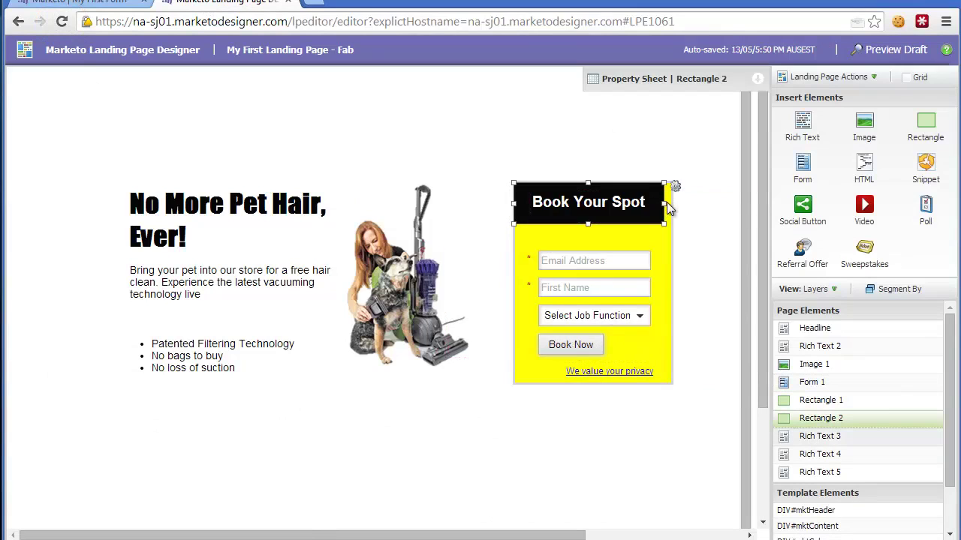
pyautogui.click(690, 287)
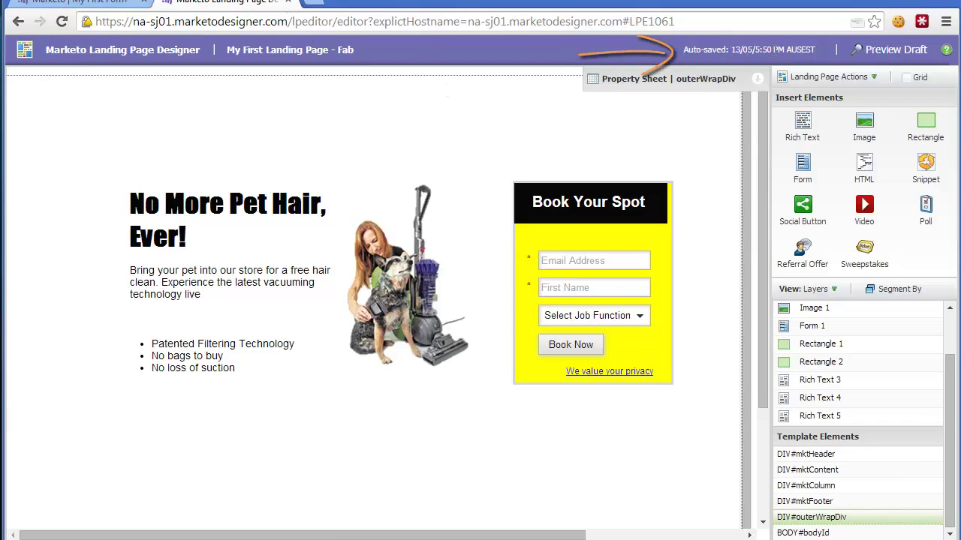
# Close the landing page designer and approve the draft of My First Landing Page.
pyautogui.click(289, 4)
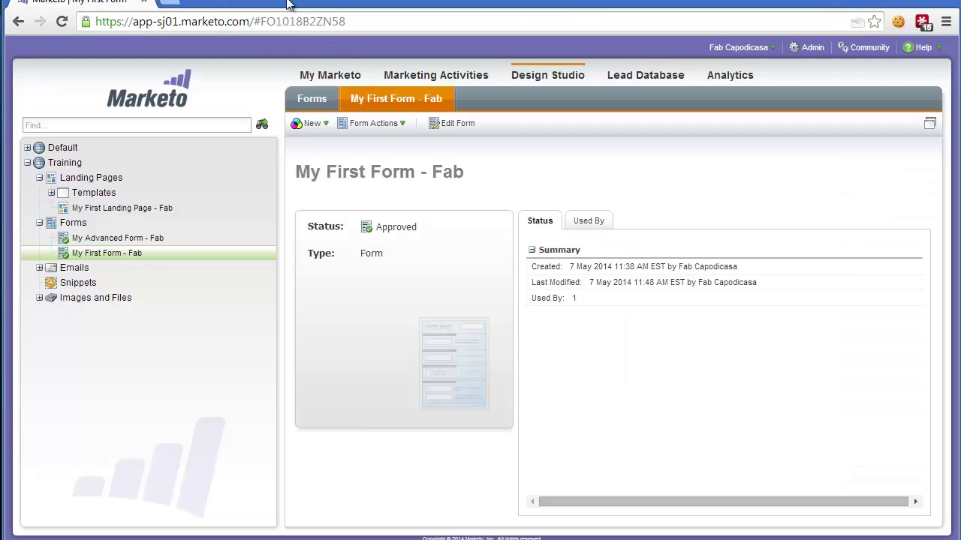
pyautogui.rightClick(105, 210)
pyautogui.click(129, 247)
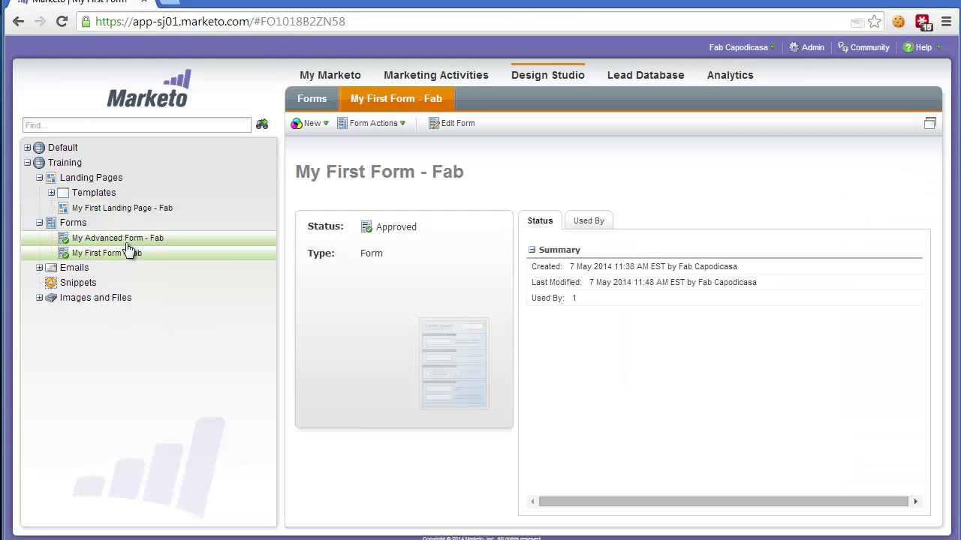
pyautogui.click(136, 210)
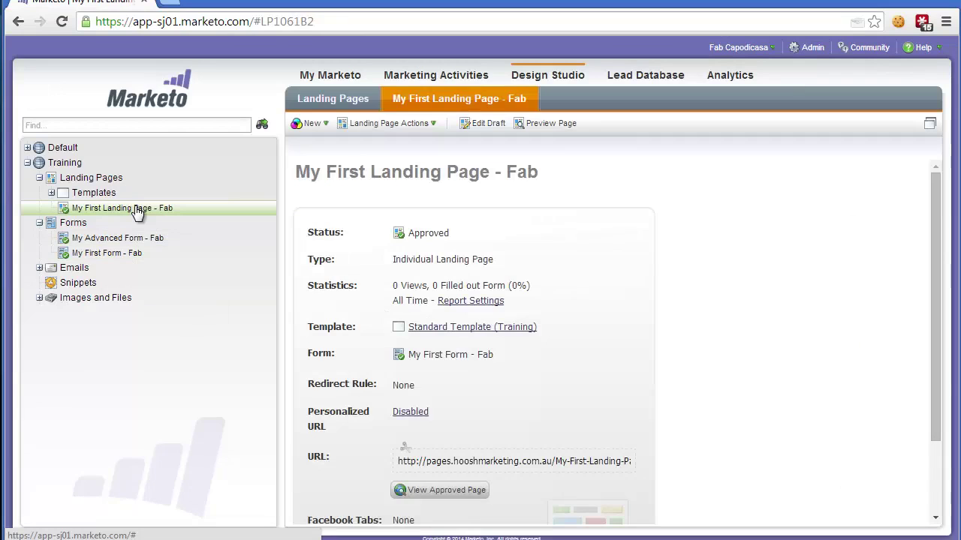
# Open the approved landing page in the browser from its URL details.
pyautogui.scroll(-3, 560, 436)
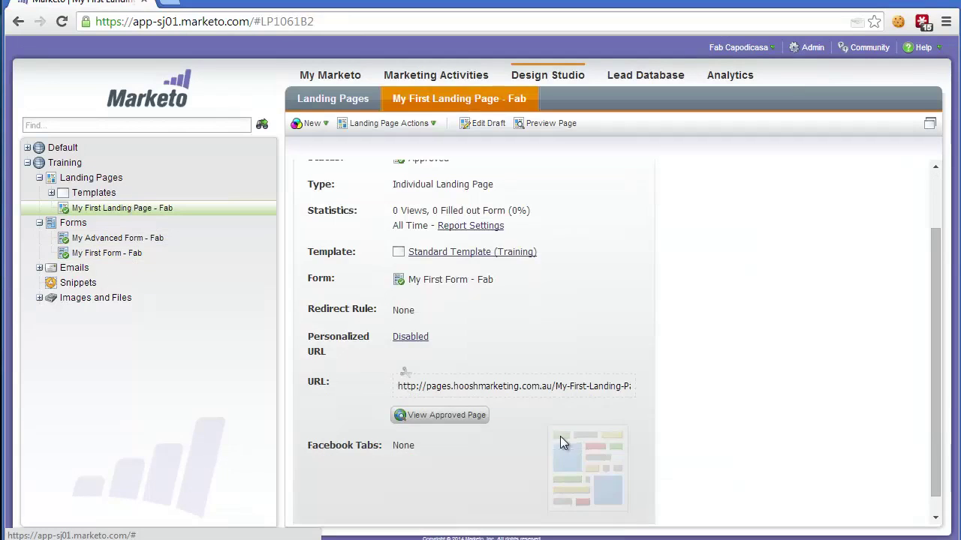
pyautogui.click(439, 388)
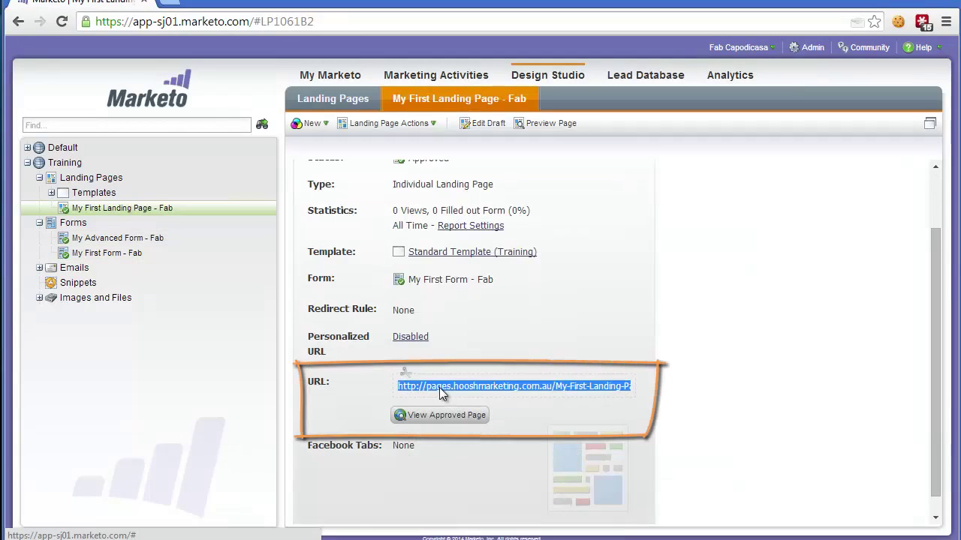
pyautogui.click(443, 416)
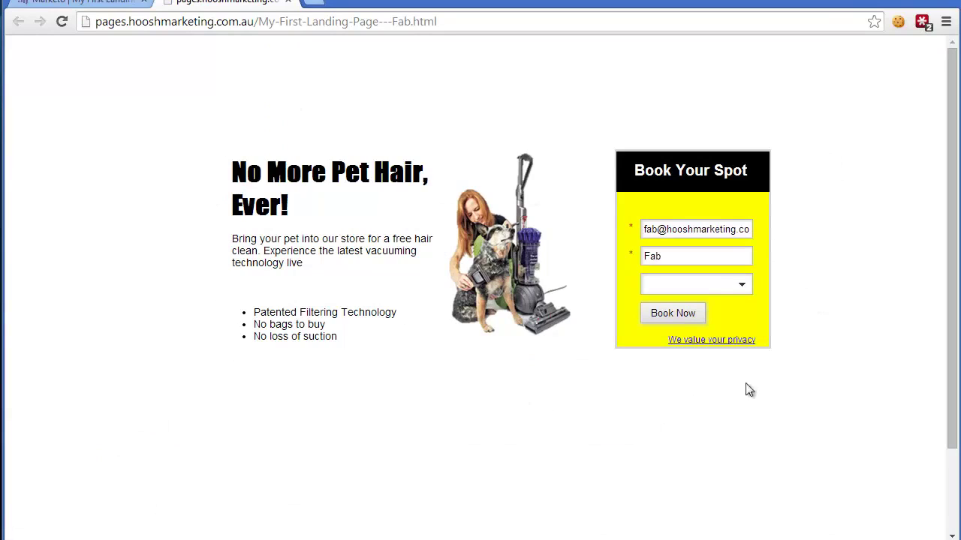
# Choose Marketing Manager as the job function in the live page's form, keeping the prefilled e-mail and first name.
pyautogui.moveTo(645, 232); pyautogui.dragTo(628, 256)
pyautogui.click(708, 253)
pyautogui.click(835, 255)
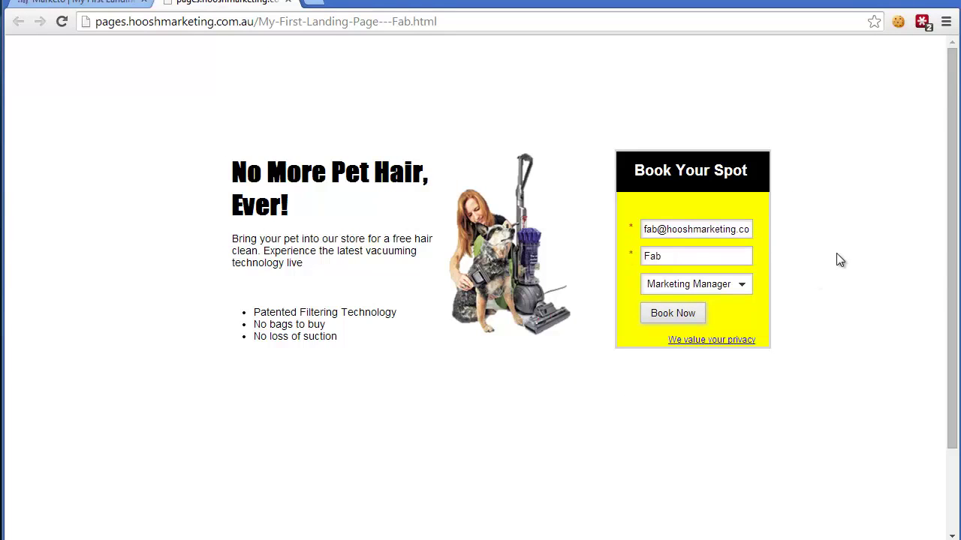